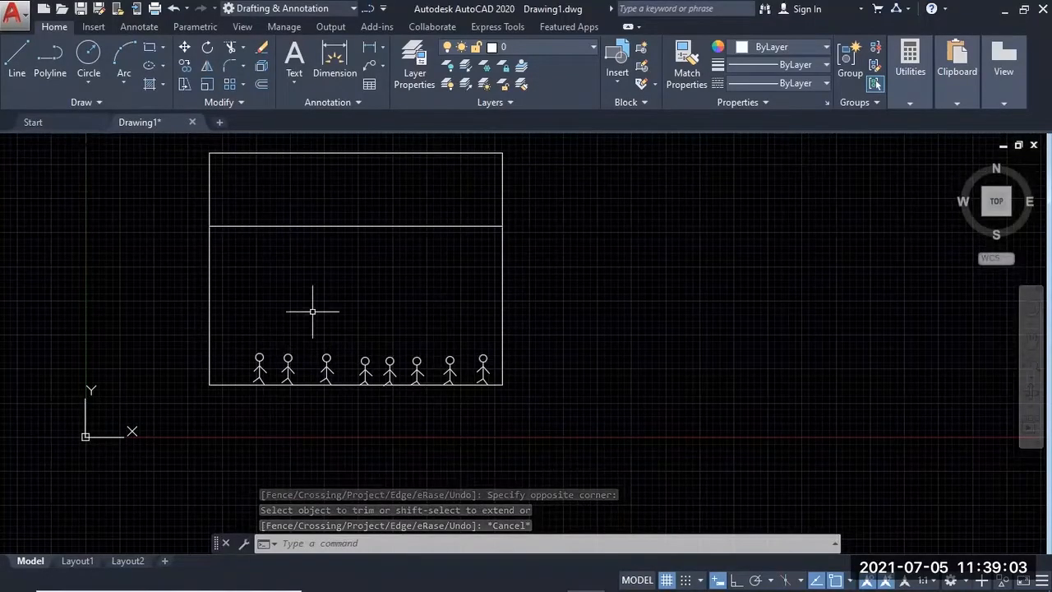
# Add the multiline text "BY COOLING LOAD CAL REQUIED COOLIND LOAD CAN BE OBTAIN" in the room's lower area, above the stick figures
pyautogui.moveTo(312, 306); pyautogui.dragTo(320, 327, button='middle')
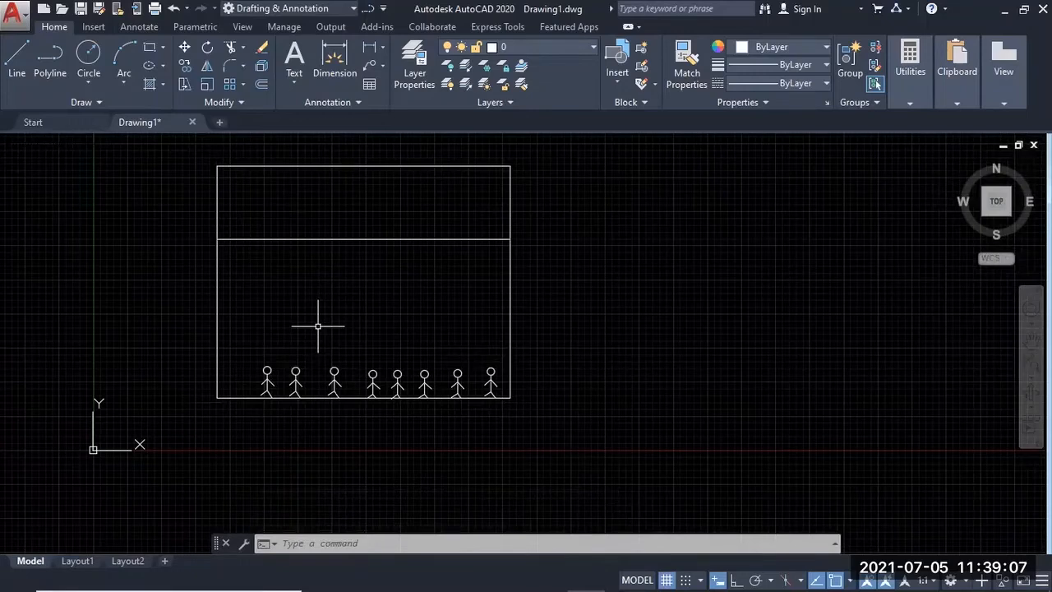
pyautogui.write('MTEX')
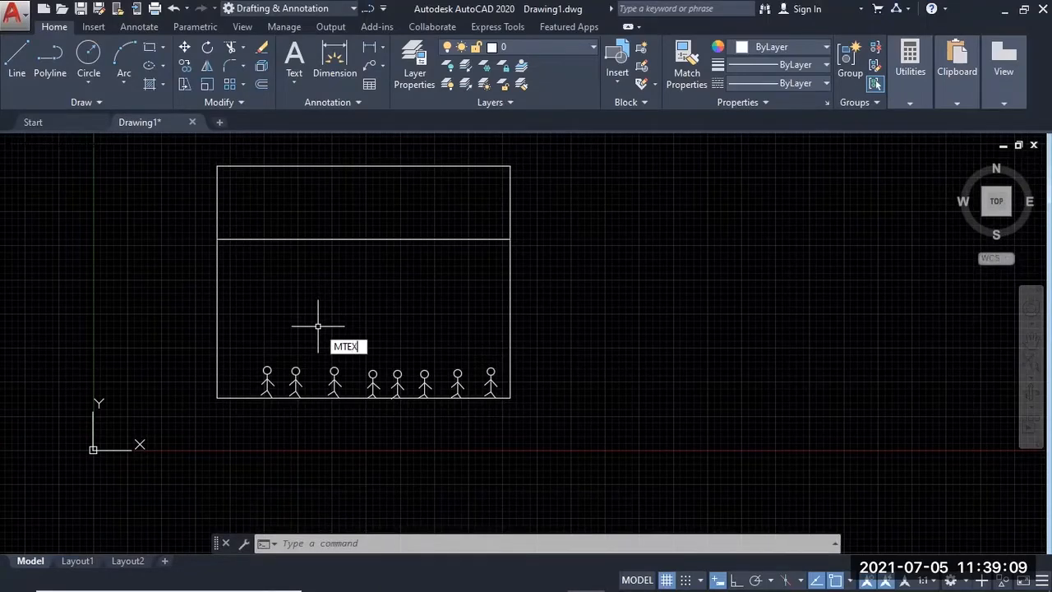
pyautogui.write('T')
pyautogui.press('Return')
pyautogui.click(282, 266)
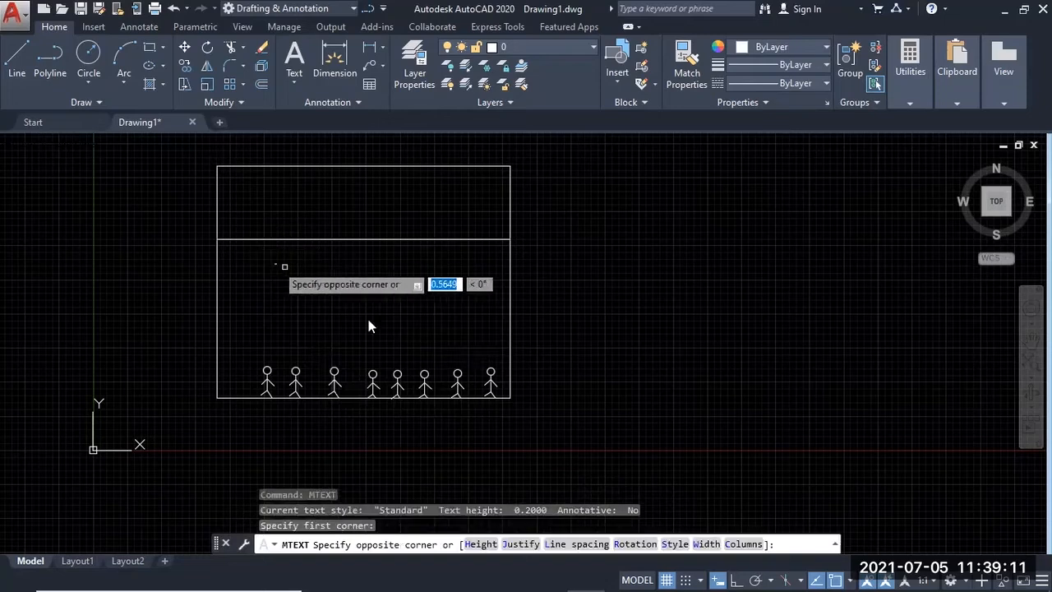
pyautogui.click(460, 282)
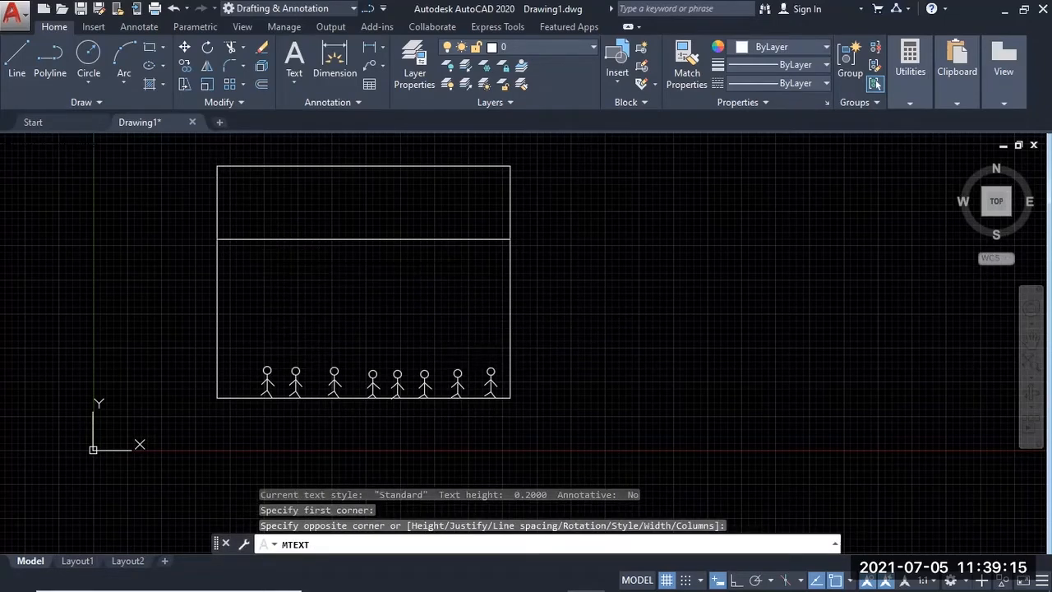
pyautogui.write('BY COOLING LOAD CAL  REQUIED COOLIND LOAD CAN BE OBTAIN')
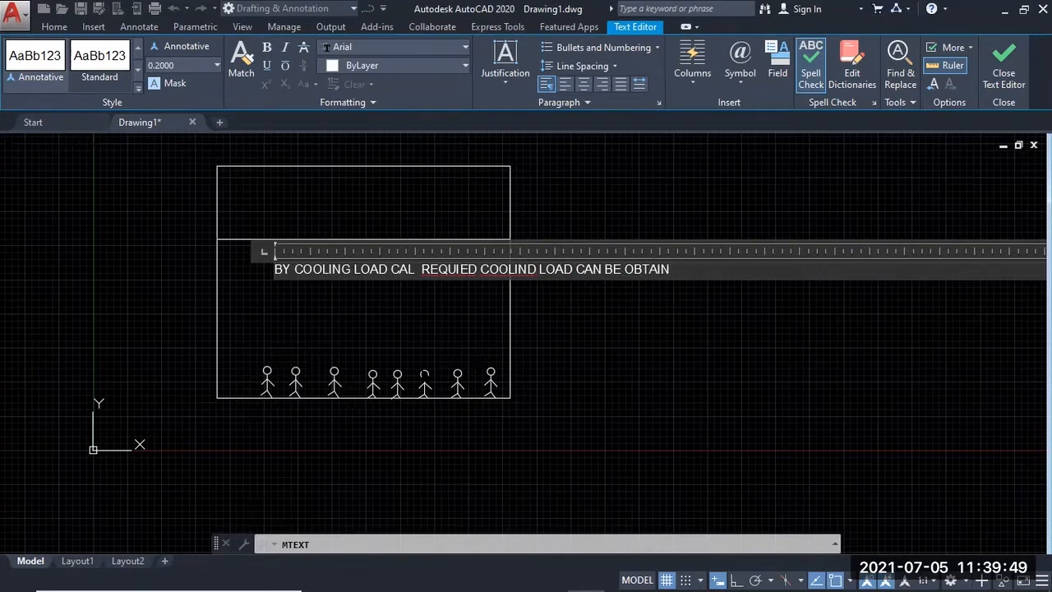
pyautogui.click(556, 436)
# Set the text height of the whole cooling load note to 1
pyautogui.scroll(5, 305, 277)
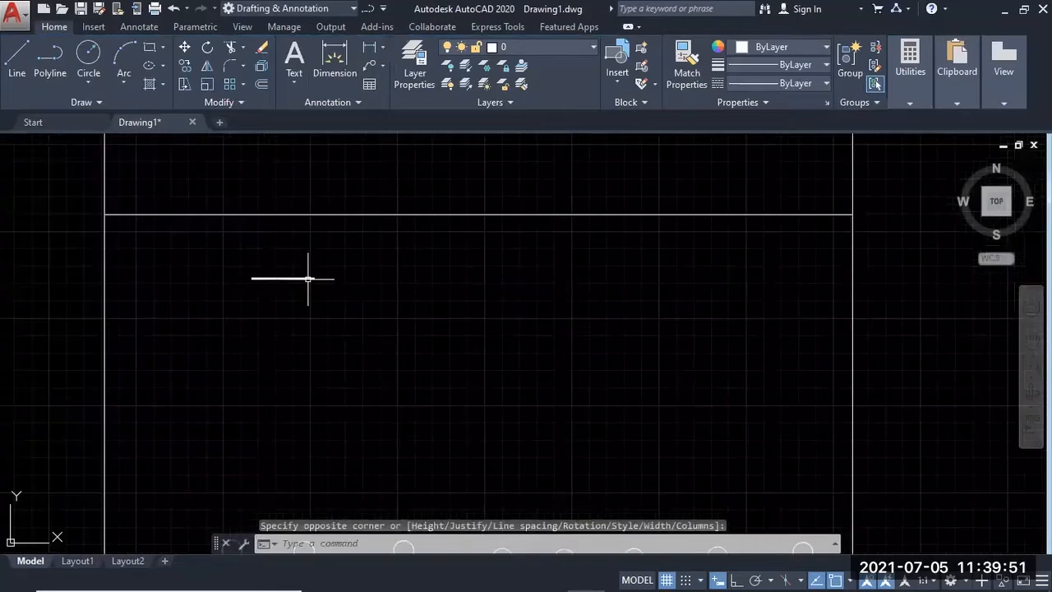
pyautogui.click(305, 277)
pyautogui.doubleClick(306, 278)
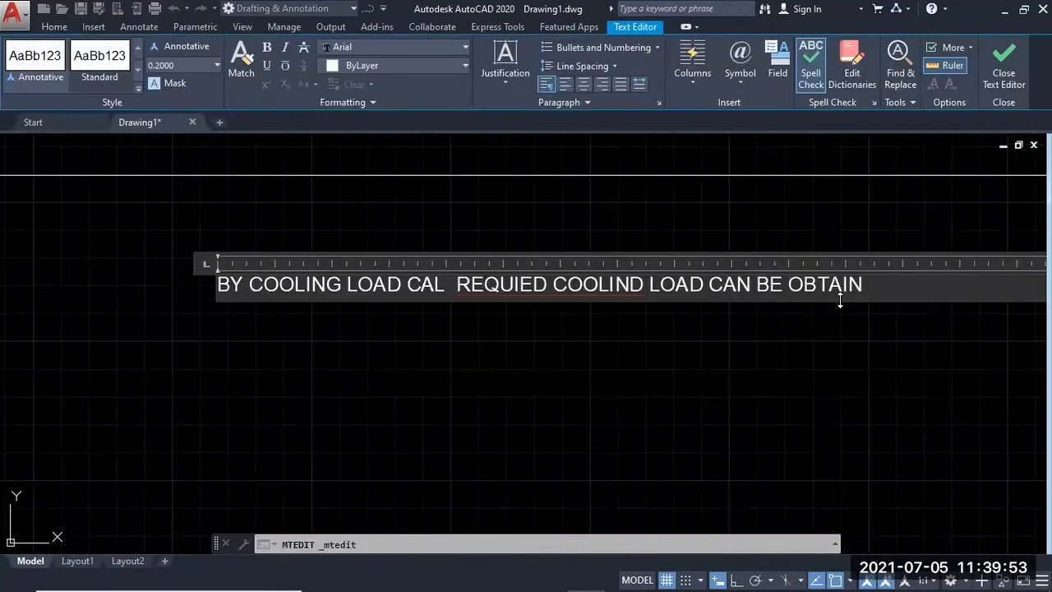
pyautogui.hotkey('ctrl', 'a')
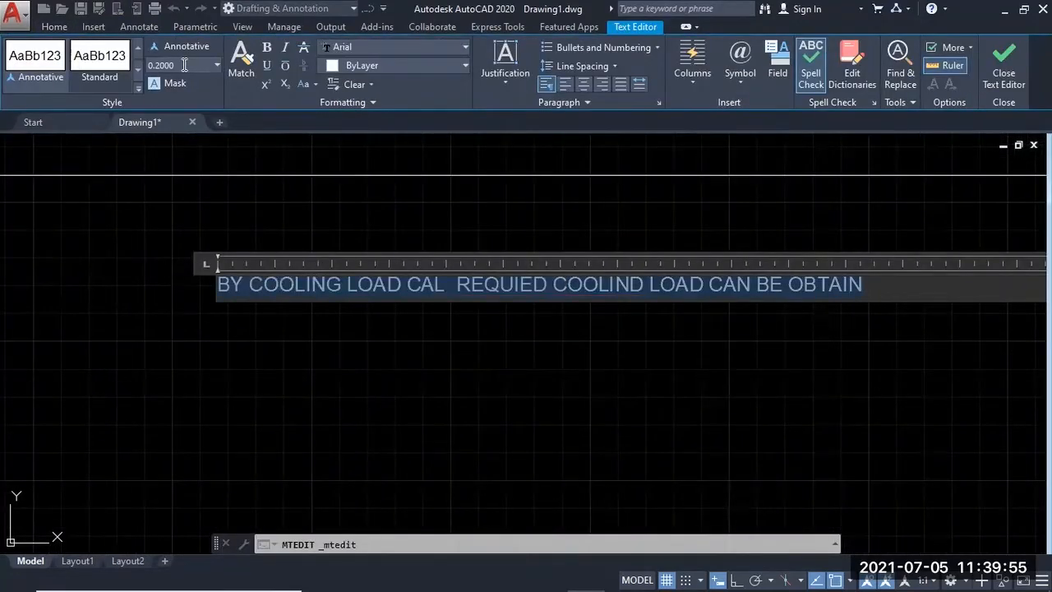
pyautogui.press('Return')
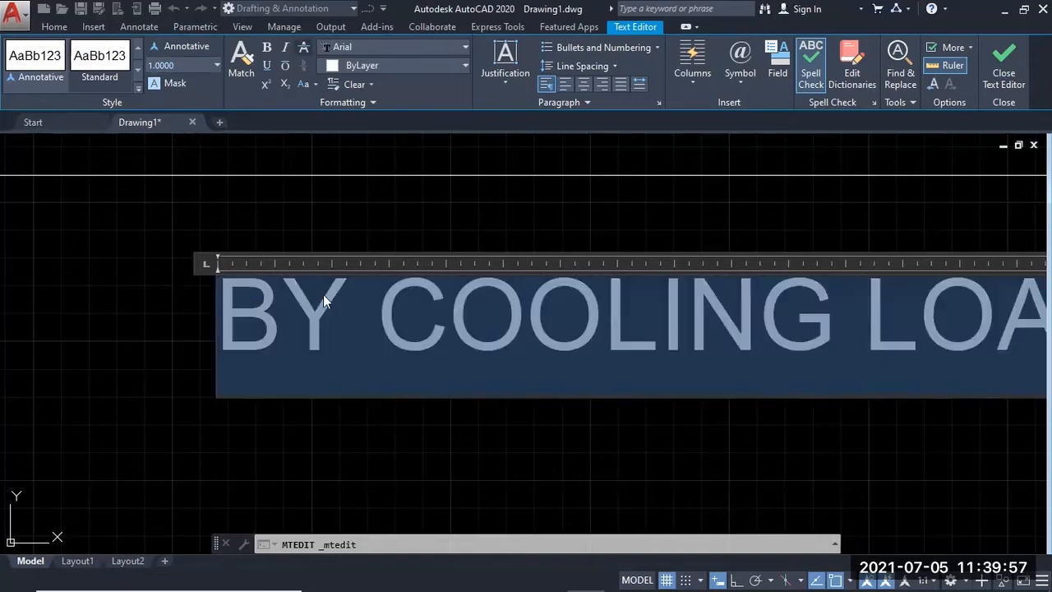
pyautogui.click(139, 307)
pyautogui.scroll(-6, 172, 326)
pyautogui.moveTo(171, 327); pyautogui.dragTo(421, 271, button='middle')
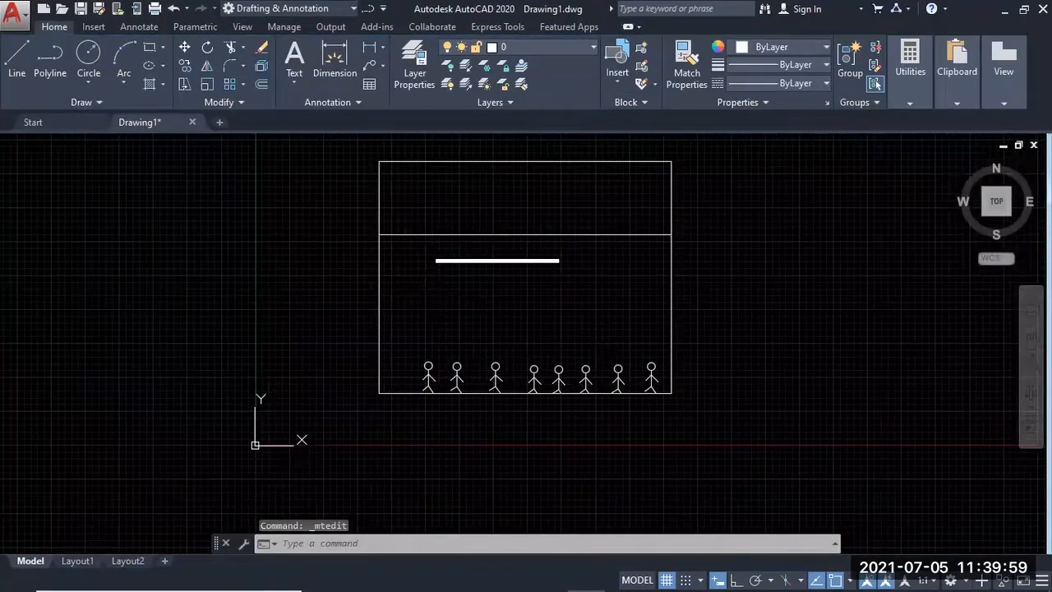
# Examine the cooling load note's legibility and placement within the room outline
pyautogui.click(477, 261)
pyautogui.scroll(6, 476, 261)
pyautogui.press('Escape')
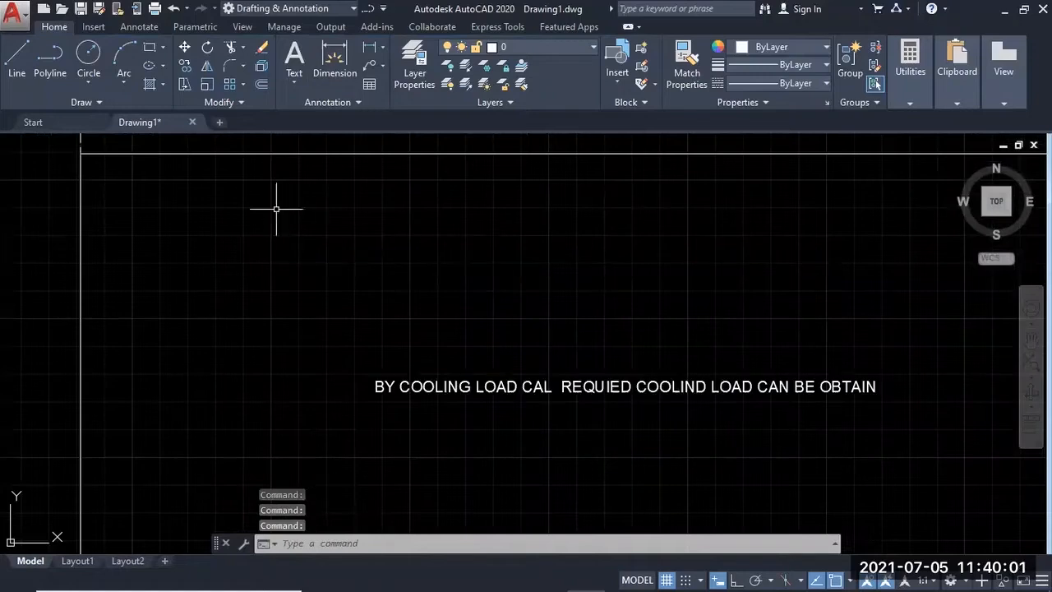
pyautogui.scroll(-5, 458, 345)
pyautogui.moveTo(458, 345)
pyautogui.mouseDown(button='middle')
pyautogui.moveTo(513, 320)
pyautogui.moveTo(476, 317)
pyautogui.moveTo(411, 337)
pyautogui.mouseUp(button='middle')
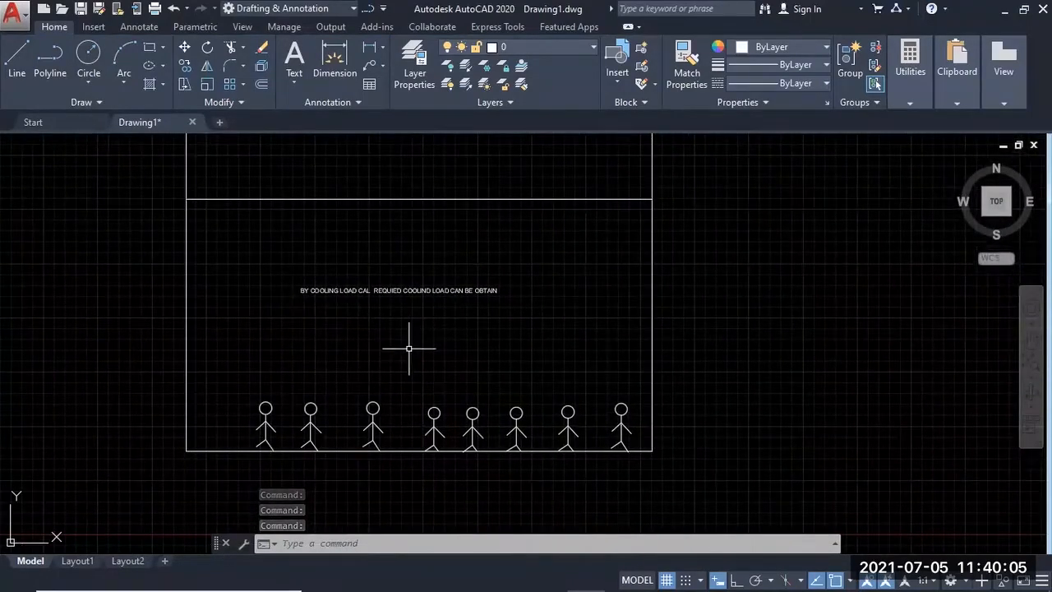
pyautogui.scroll(1, 304, 322)
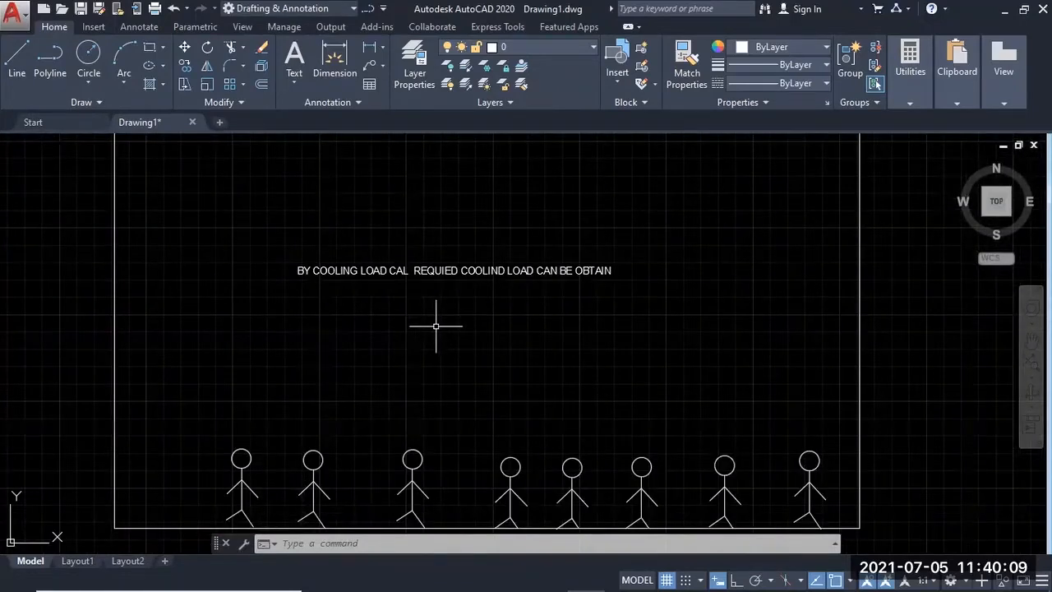
pyautogui.scroll(-2, 444, 334)
pyautogui.scroll(1, 403, 272)
pyautogui.moveTo(423, 293); pyautogui.dragTo(358, 320, button='middle')
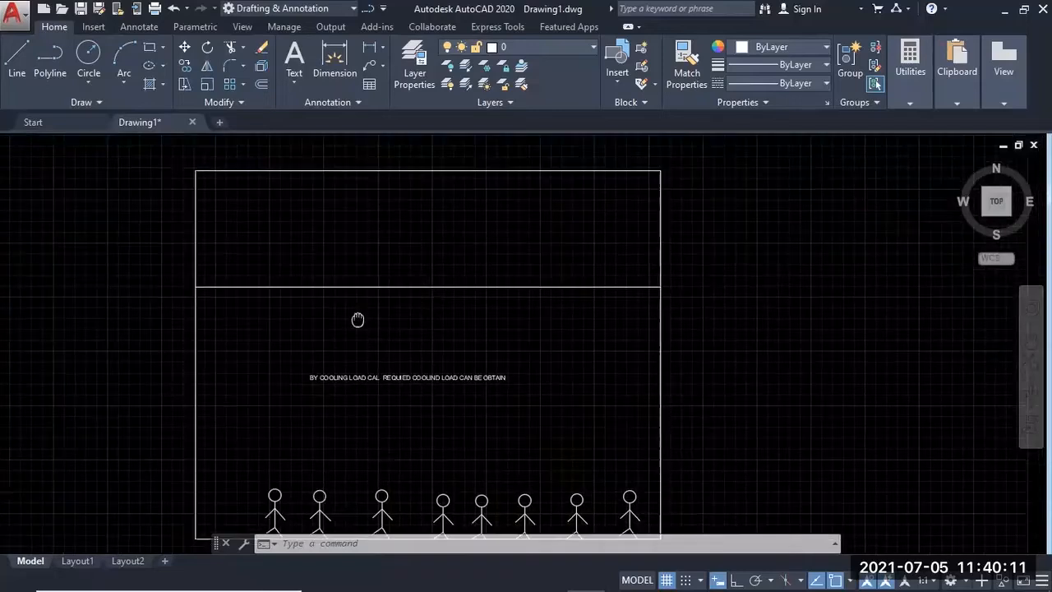
pyautogui.click(391, 378)
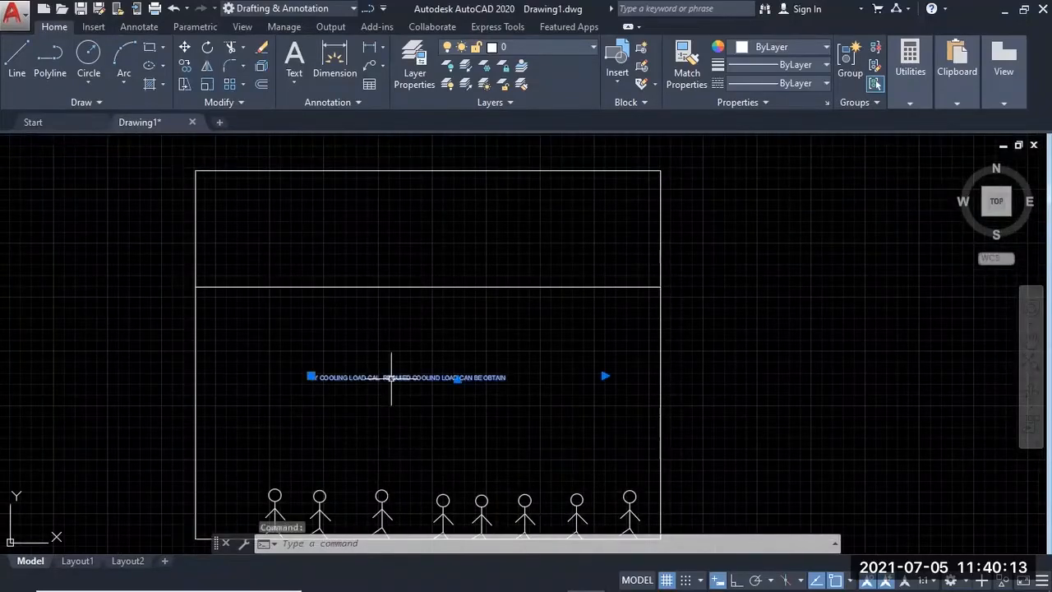
pyautogui.press('Return')
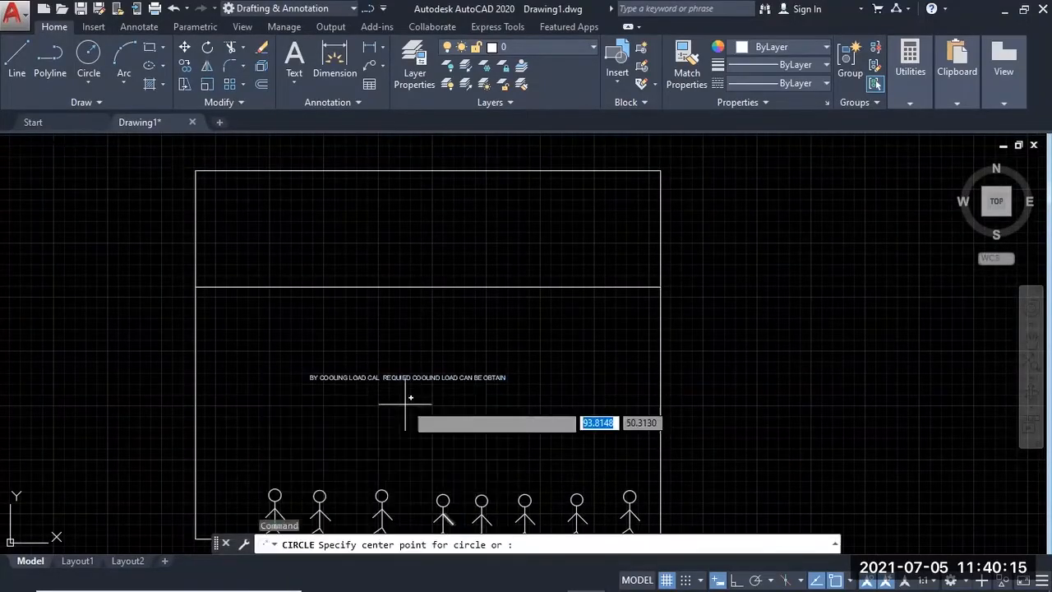
pyautogui.click(346, 378)
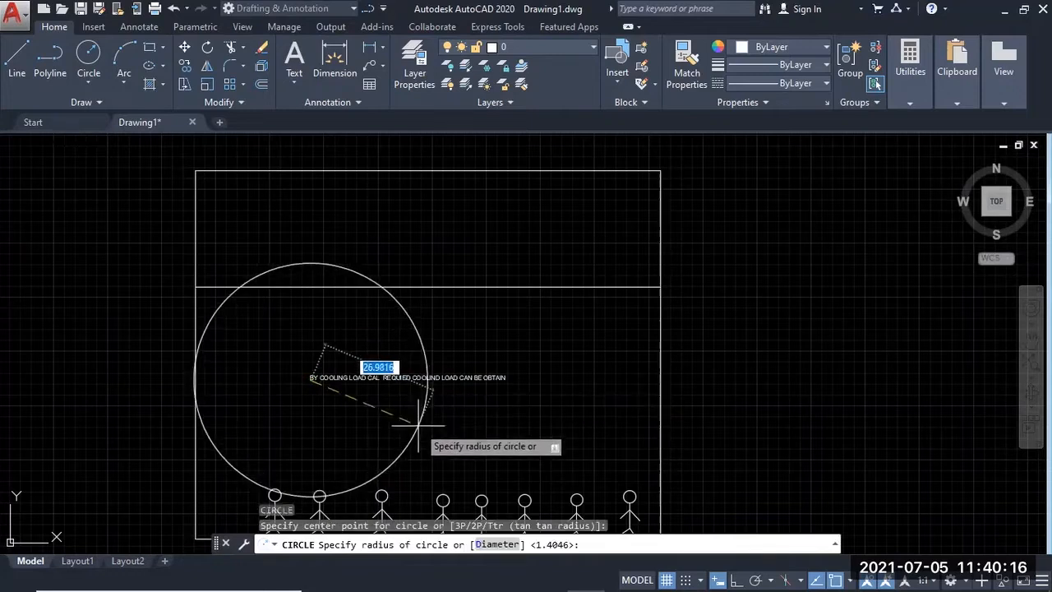
pyautogui.press('Escape')
pyautogui.click(378, 402)
pyautogui.click(377, 373)
pyautogui.write('c')
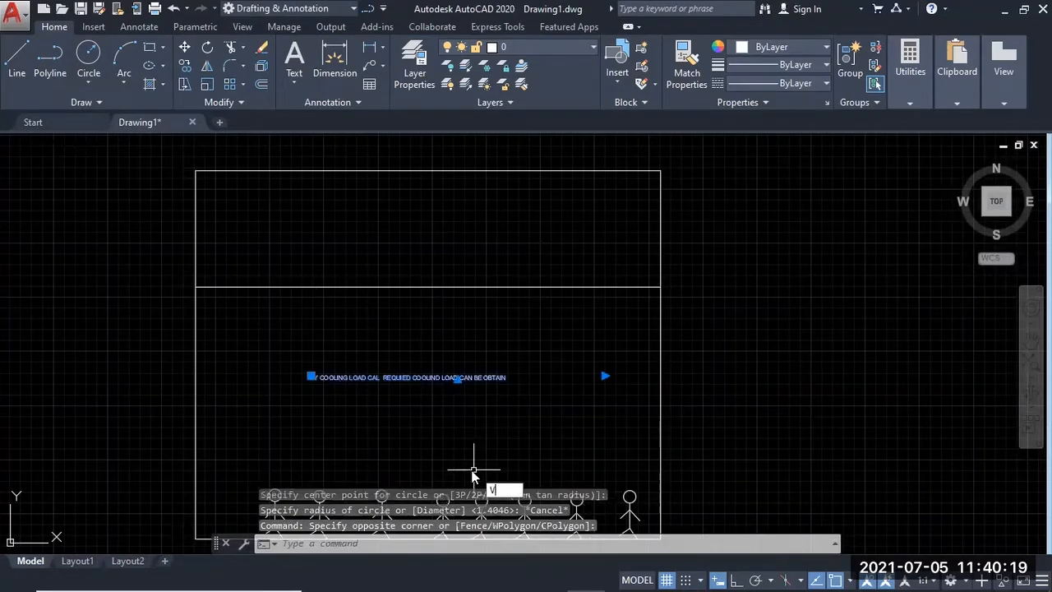
pyautogui.press('Escape')
pyautogui.write('co')
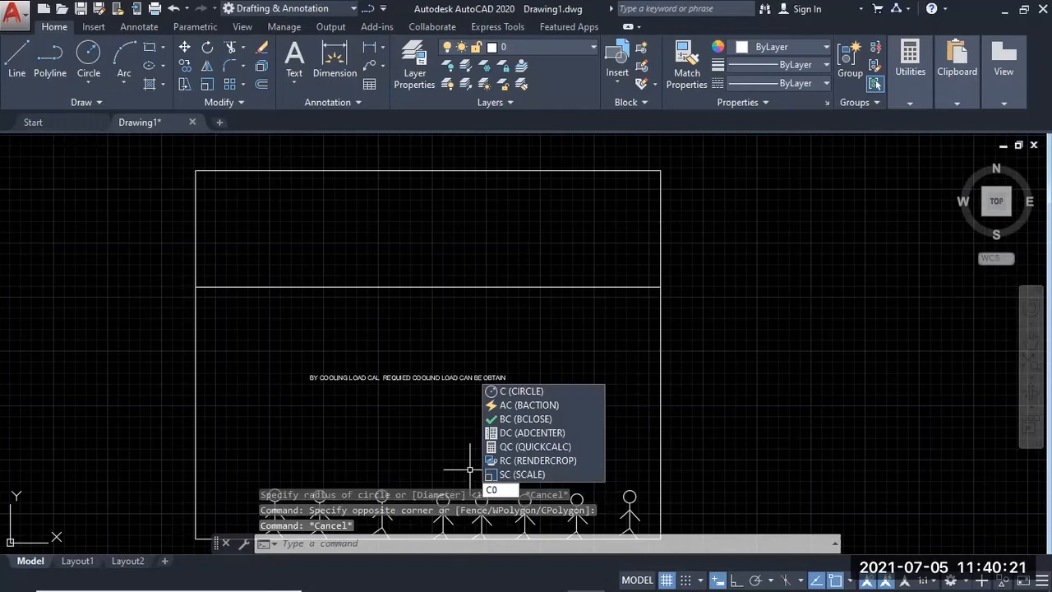
pyautogui.press('Return')
pyautogui.click(477, 437)
pyautogui.click(391, 351)
pyautogui.press('Return')
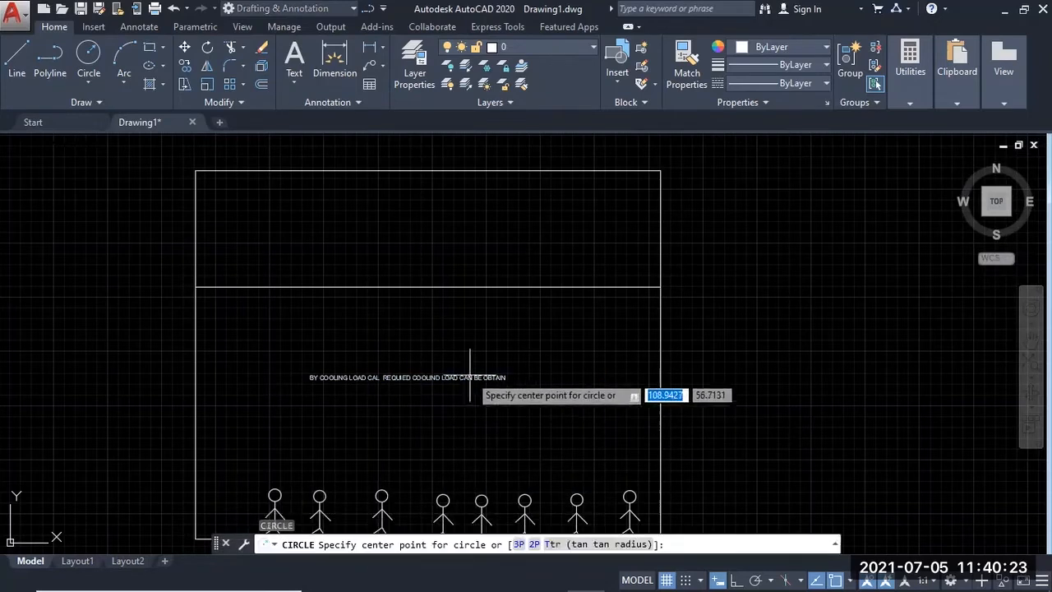
pyautogui.click(605, 372)
pyautogui.press('Escape')
# Copy the cooling load note to a spot just below the original, above the stick figures
pyautogui.moveTo(553, 402); pyautogui.dragTo(651, 341, button='middle')
pyautogui.click(651, 340)
pyautogui.click(603, 277)
pyautogui.write('c')
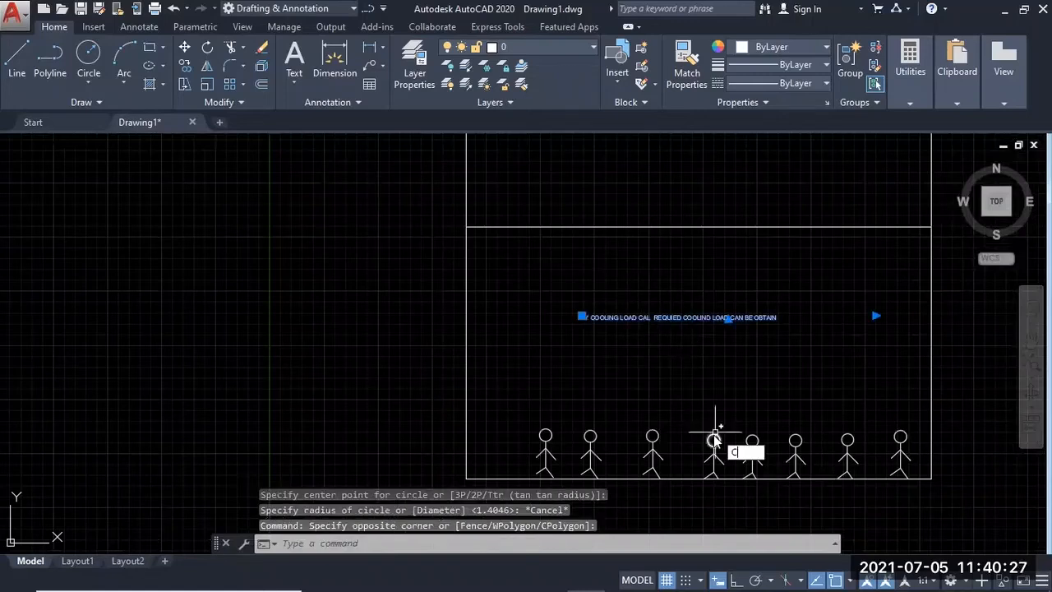
pyautogui.write('o')
pyautogui.press('Return')
pyautogui.click(581, 317)
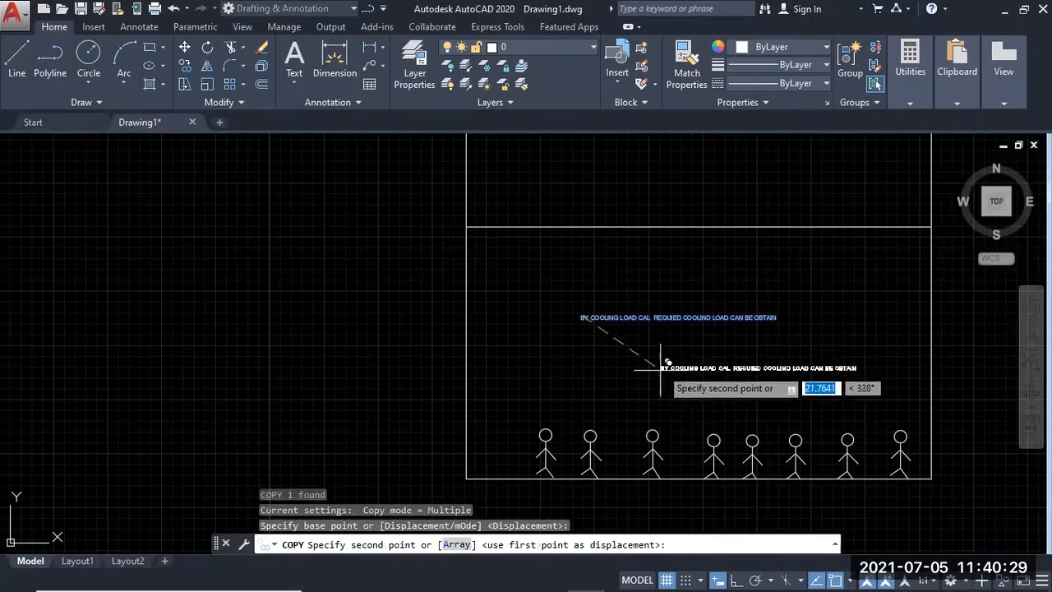
pyautogui.click(590, 371)
pyautogui.press('Escape')
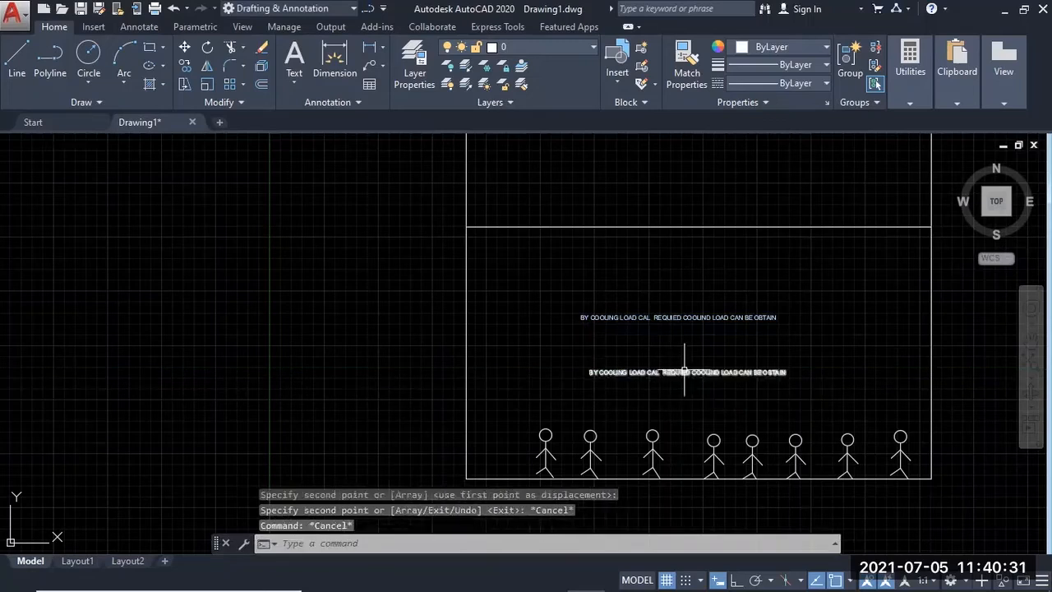
# Replace the copied note's text with ".5 TON"
pyautogui.click(684, 371)
pyautogui.doubleClick(737, 373)
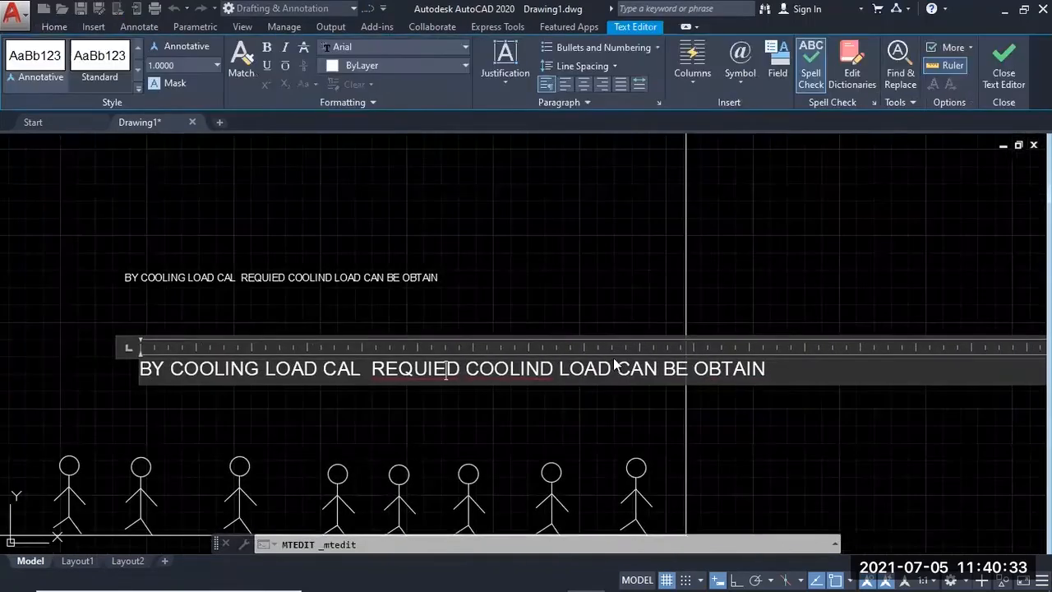
pyautogui.hotkey('ctrl', 'a')
pyautogui.press('Delete')
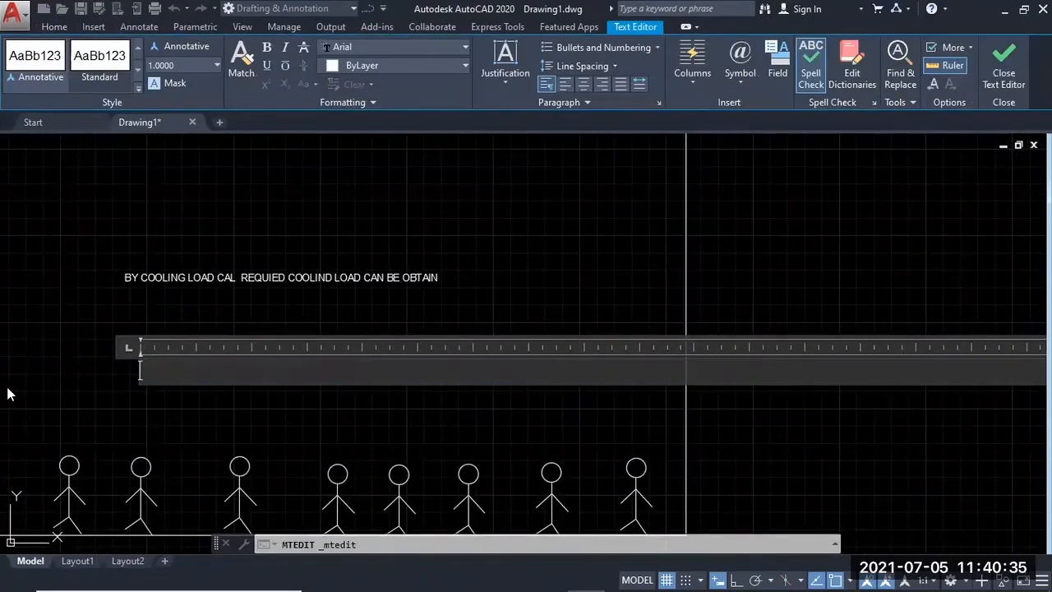
pyautogui.write('.5')
pyautogui.press('Return')
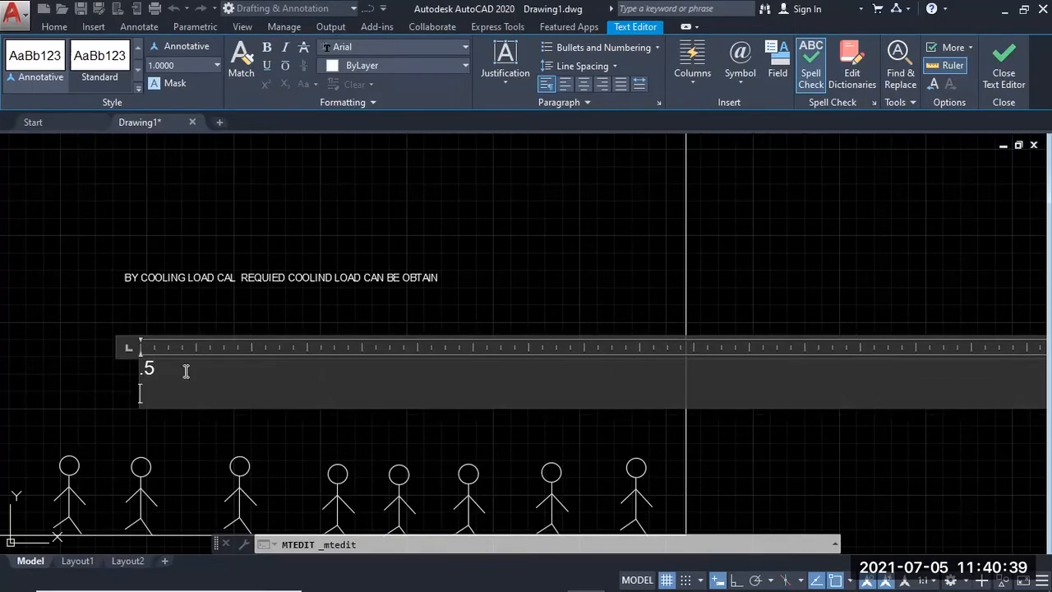
pyautogui.click(203, 306)
# Move the ".5 TON" text a little to the right beneath the cooling load note
pyautogui.click(156, 364)
pyautogui.scroll(3, 156, 364)
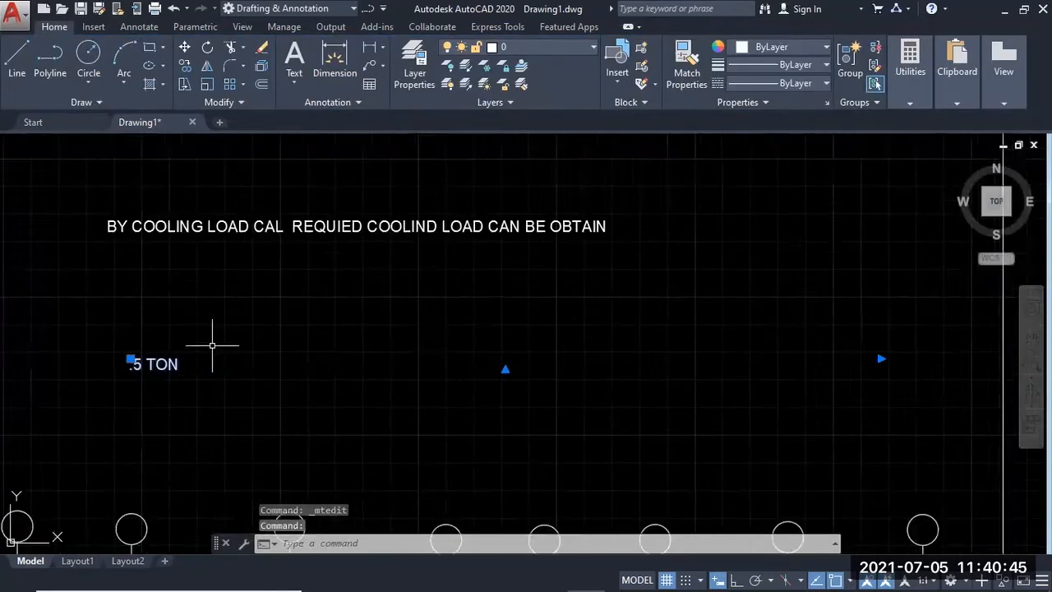
pyautogui.scroll(-1, 211, 348)
pyautogui.click(141, 361)
pyautogui.press('Escape')
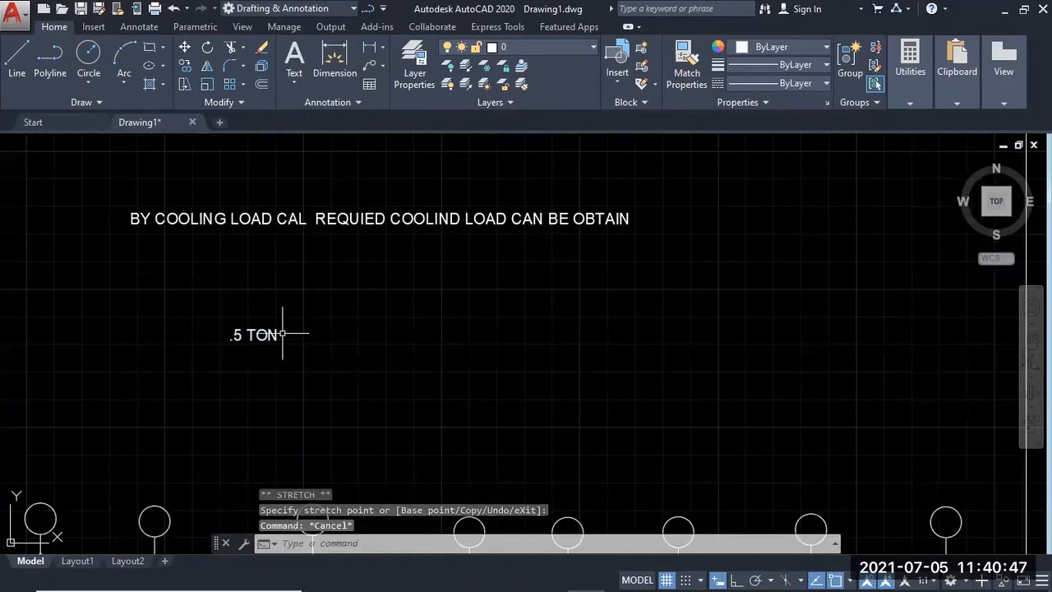
# Set the text height of the ".5 TON" label to 2.5
pyautogui.doubleClick(255, 334)
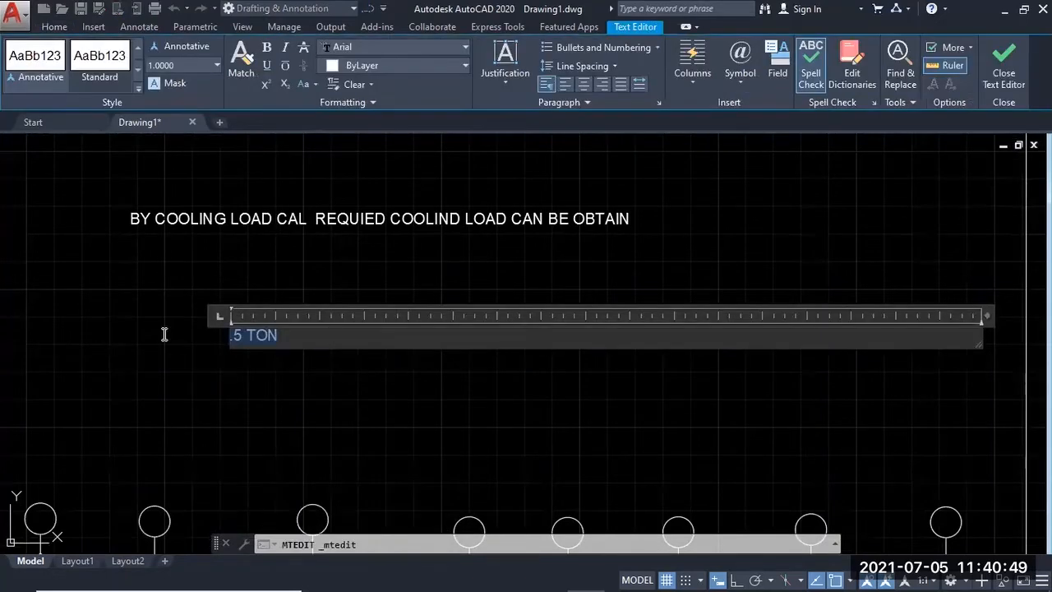
pyautogui.click(189, 65)
pyautogui.write('2.5')
pyautogui.press('Return')
pyautogui.click(287, 261)
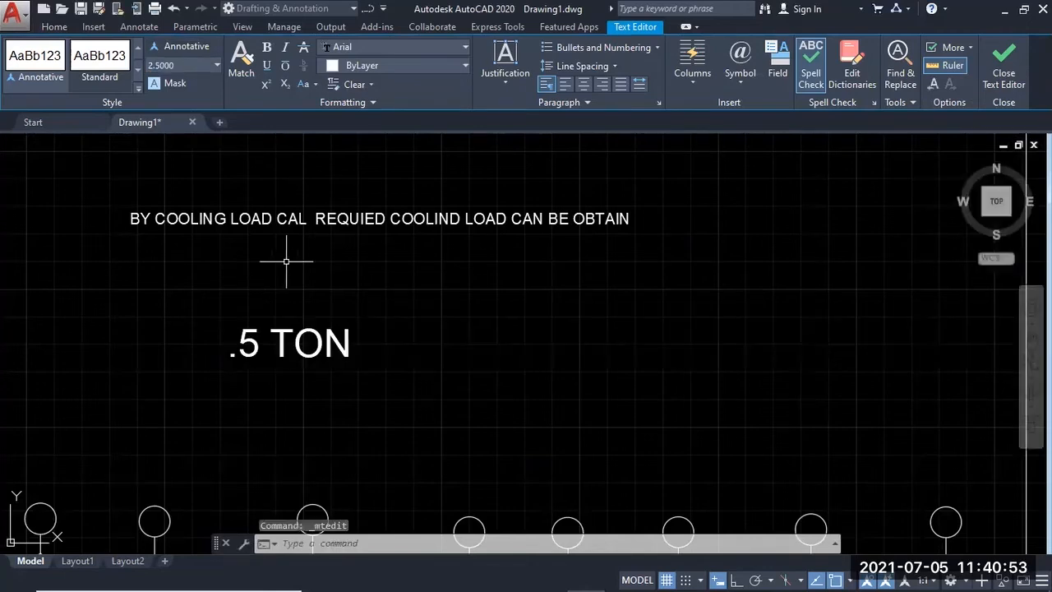
# Set the text height of the whole cooling load note to 2.5 to match the tonnage label
pyautogui.moveTo(320, 258); pyautogui.dragTo(345, 253, button='middle')
pyautogui.scroll(-3, 345, 253)
pyautogui.click(346, 241)
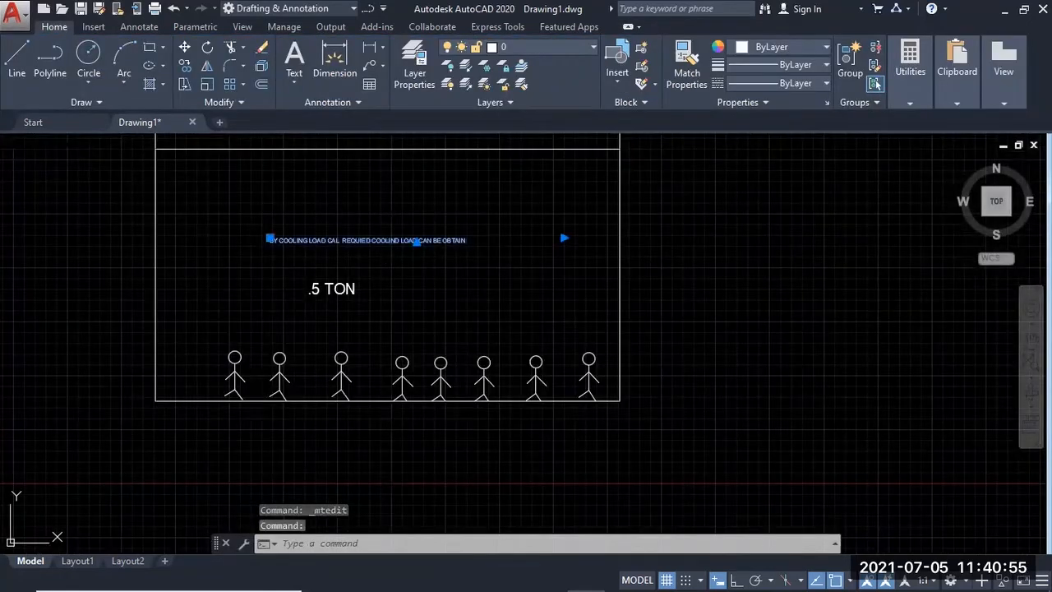
pyautogui.doubleClick(384, 240)
pyautogui.moveTo(665, 242); pyautogui.dragTo(276, 232)
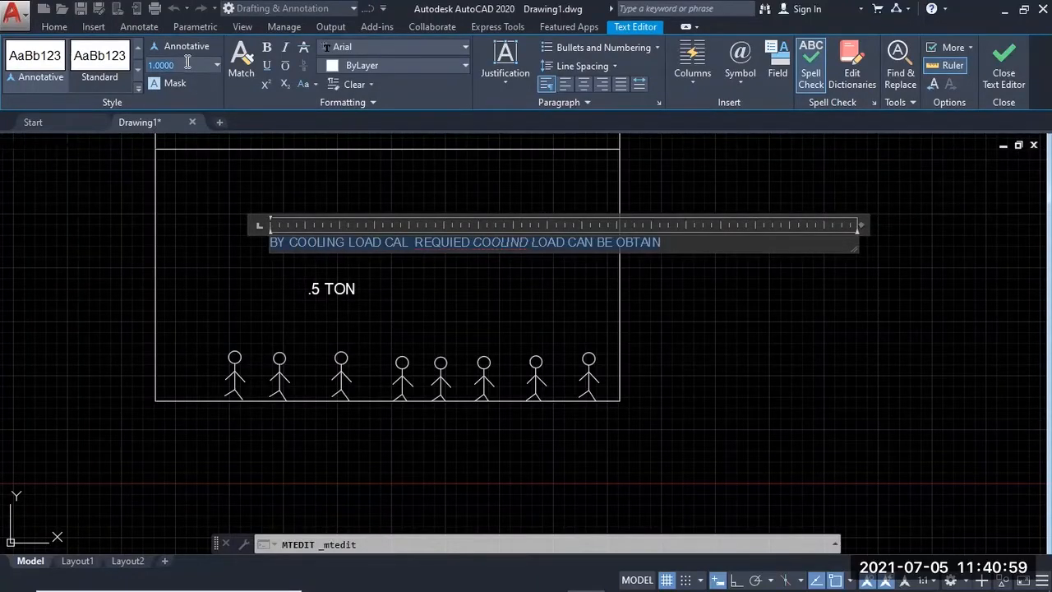
pyautogui.write('2.5')
pyautogui.press('Return')
pyautogui.click(187, 263)
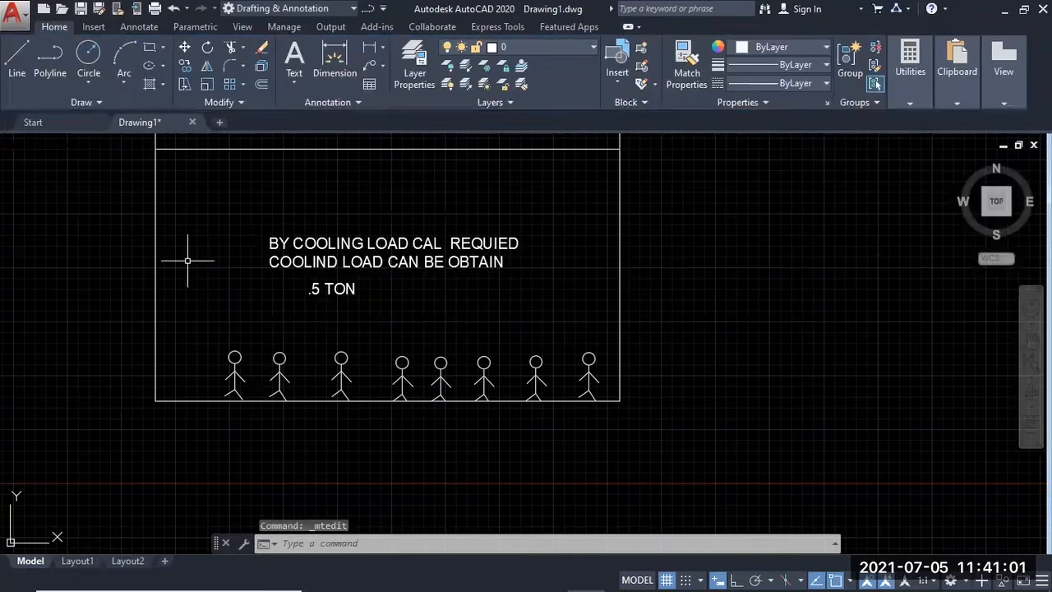
# Shift the ".5 TON" label slightly to the right, centring it more under the two-line cooling load note
pyautogui.scroll(-2, 460, 334)
pyautogui.scroll(2, 378, 329)
pyautogui.click(379, 329)
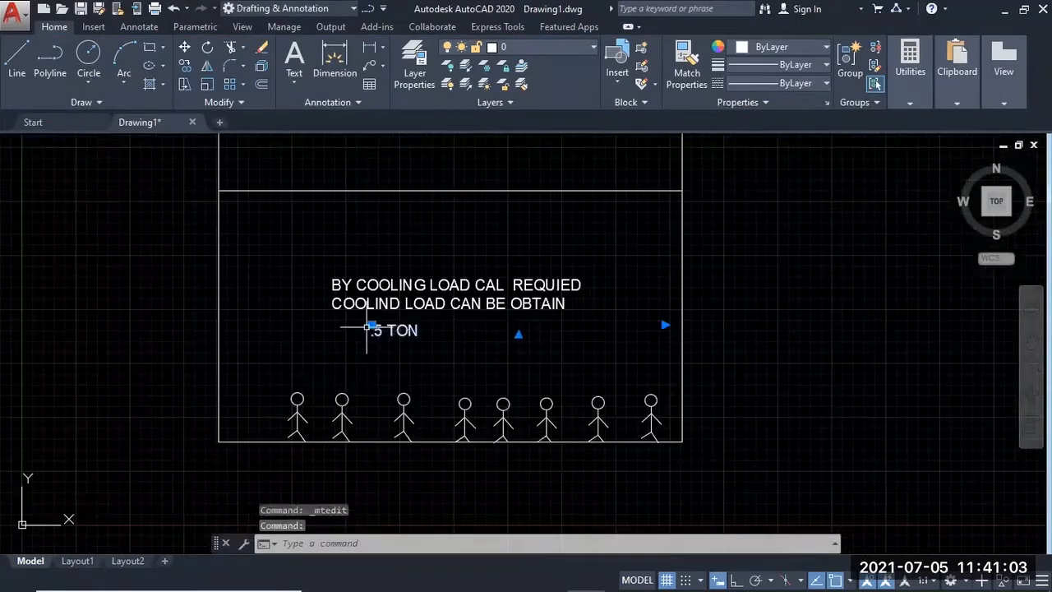
pyautogui.click(366, 327)
pyautogui.click(401, 327)
pyautogui.press('Escape')
pyautogui.scroll(-3, 500, 354)
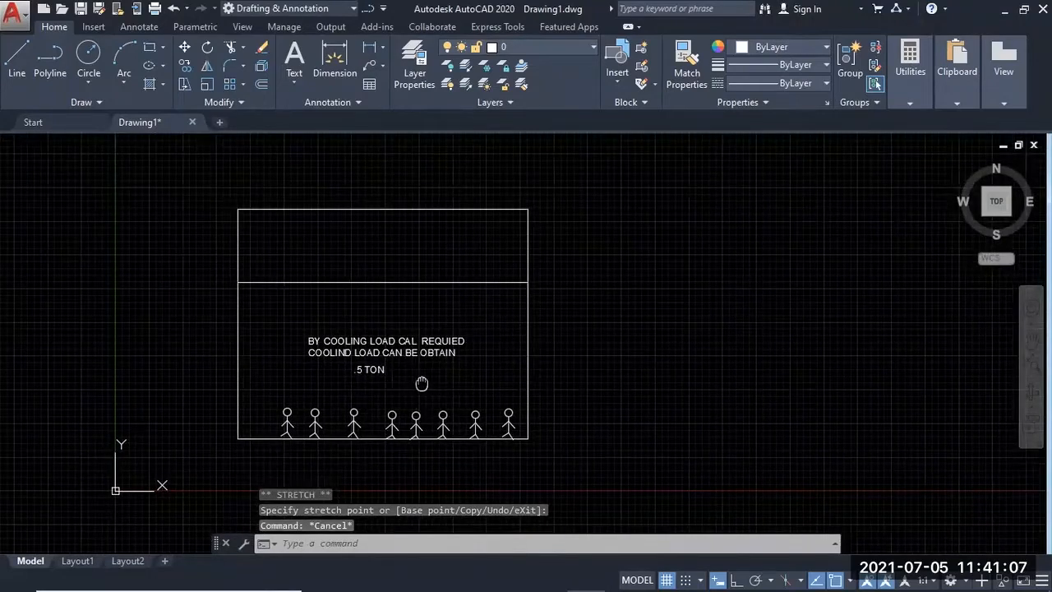
# Draw a horizontal line from the room's left wall, roughly midway between the top edge and the ceiling line, stopping short of the right wall
pyautogui.moveTo(422, 383); pyautogui.dragTo(404, 393, button='middle')
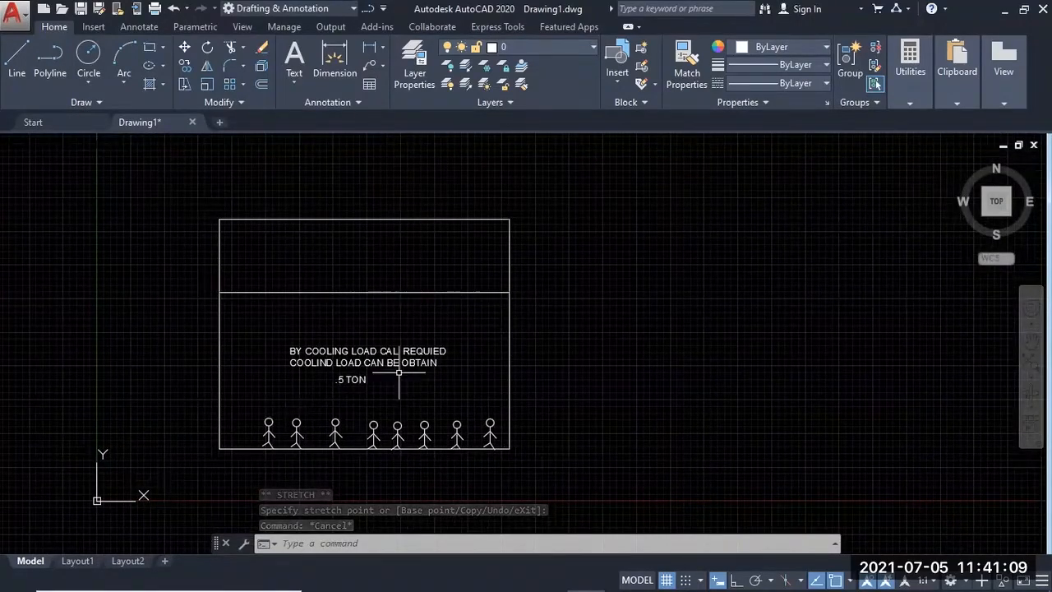
pyautogui.scroll(2, 320, 328)
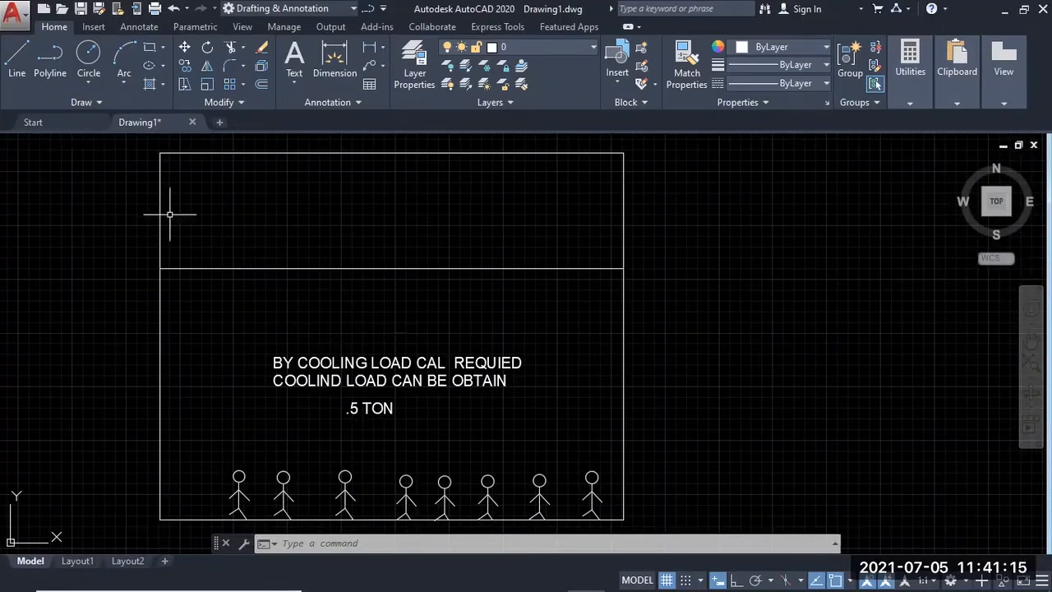
pyautogui.press('Return')
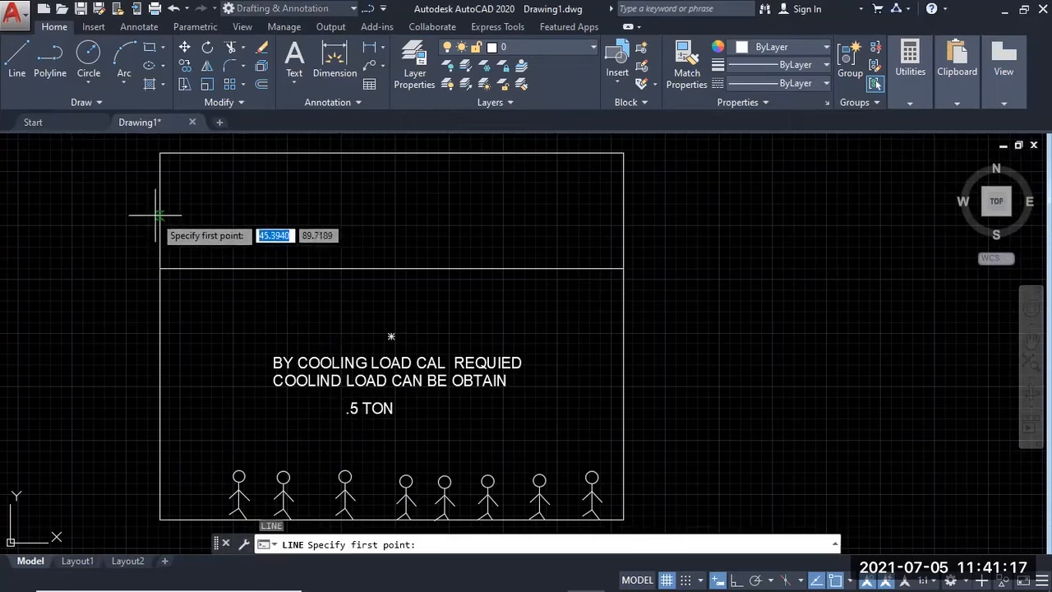
pyautogui.click(162, 217)
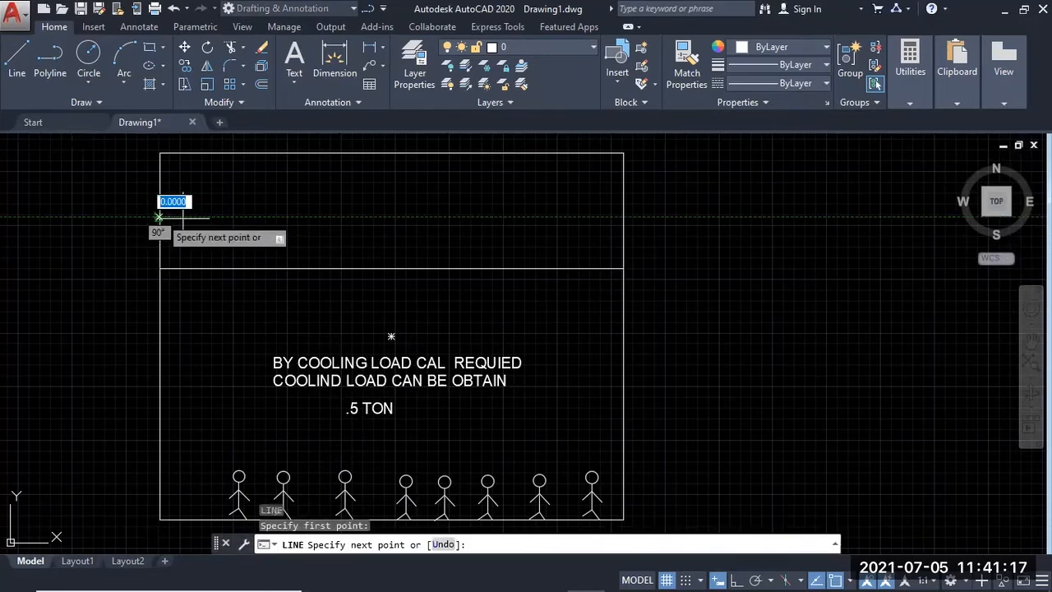
pyautogui.click(526, 217)
pyautogui.press('Escape')
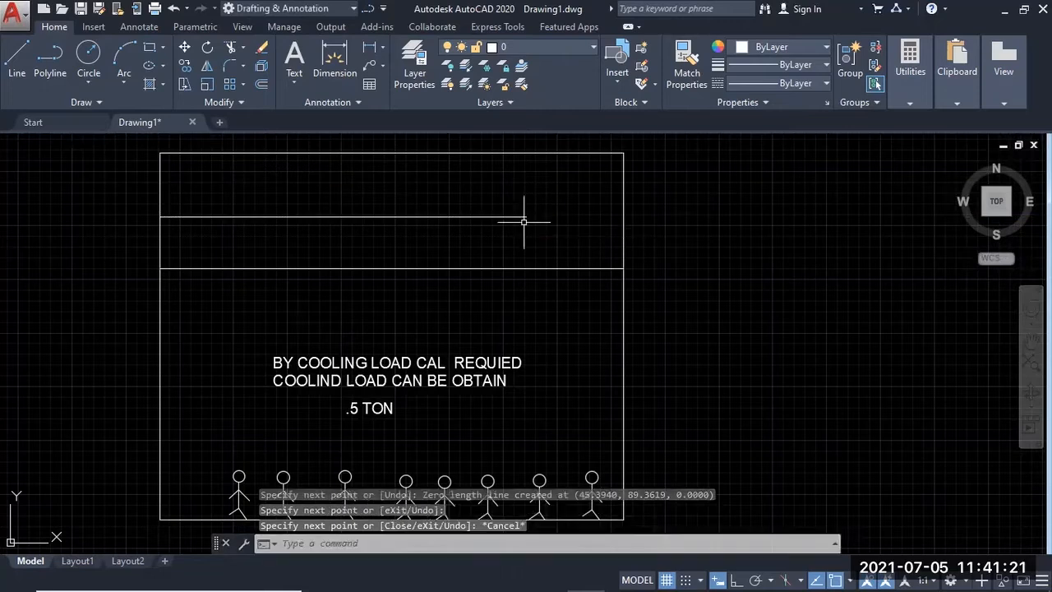
# Offset the new horizontal line about 10 units downward to form a parallel pair just above the ceiling line
pyautogui.click(520, 218)
pyautogui.click(361, 169)
pyautogui.press('Return')
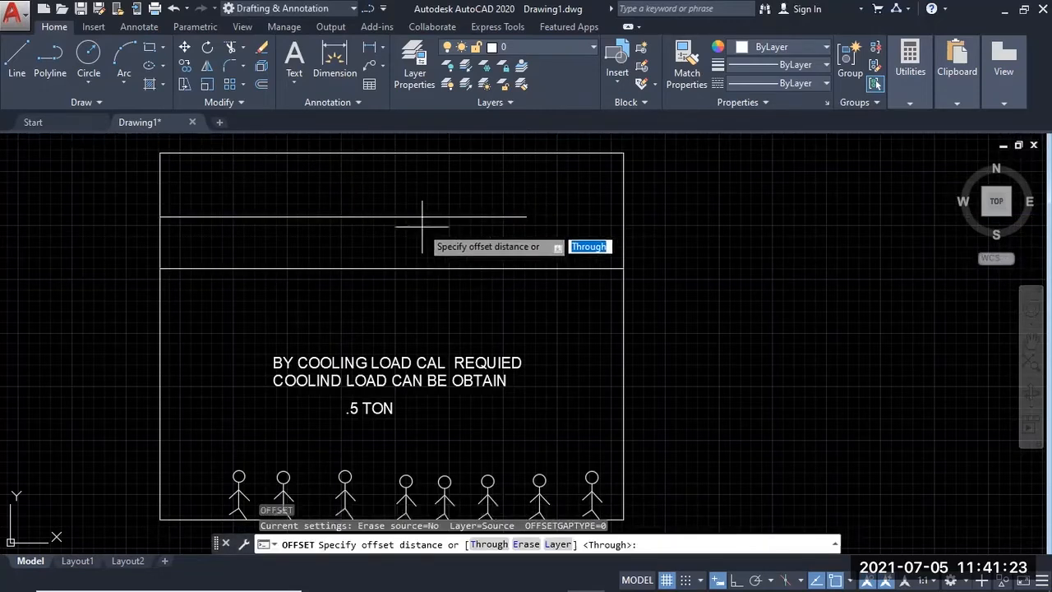
pyautogui.click(420, 219)
pyautogui.click(409, 250)
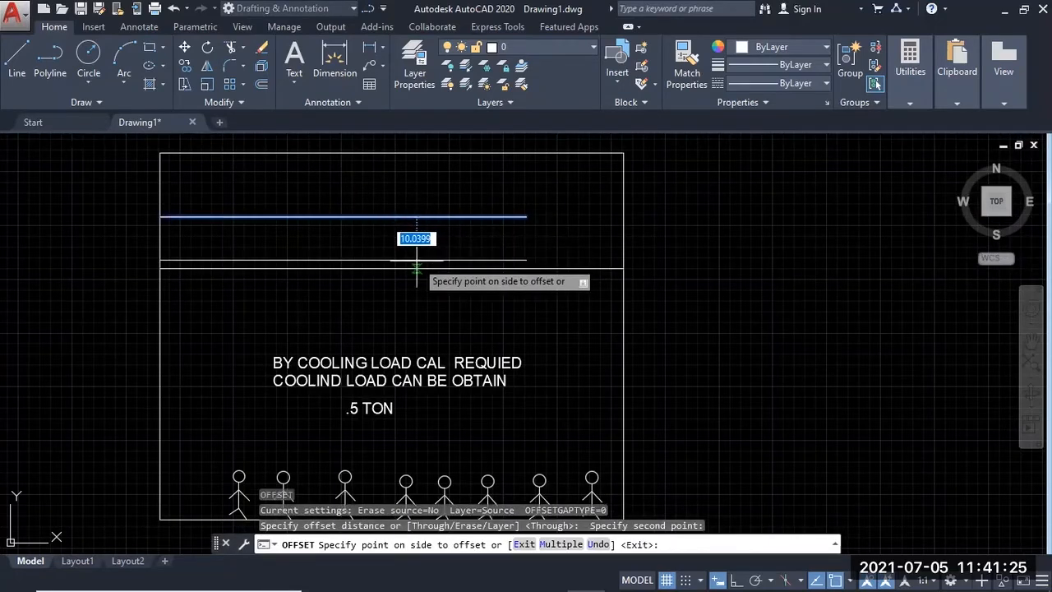
pyautogui.click(416, 233)
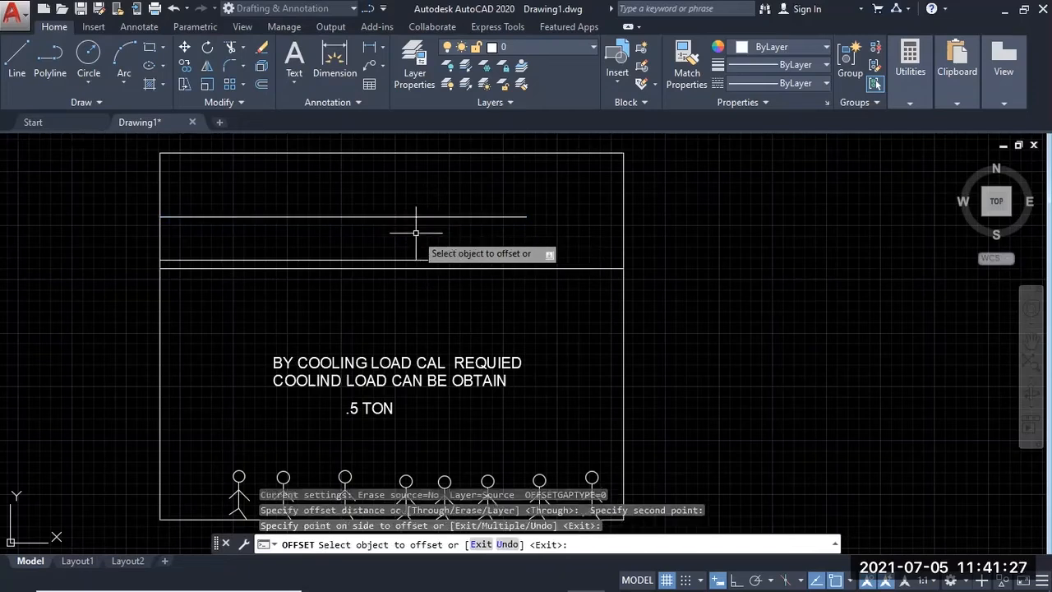
pyautogui.press('Escape')
pyautogui.moveTo(404, 268)
pyautogui.mouseDown(button='middle')
pyautogui.moveTo(308, 246)
pyautogui.moveTo(444, 286)
pyautogui.mouseUp(button='middle')
pyautogui.scroll(2, 307, 247)
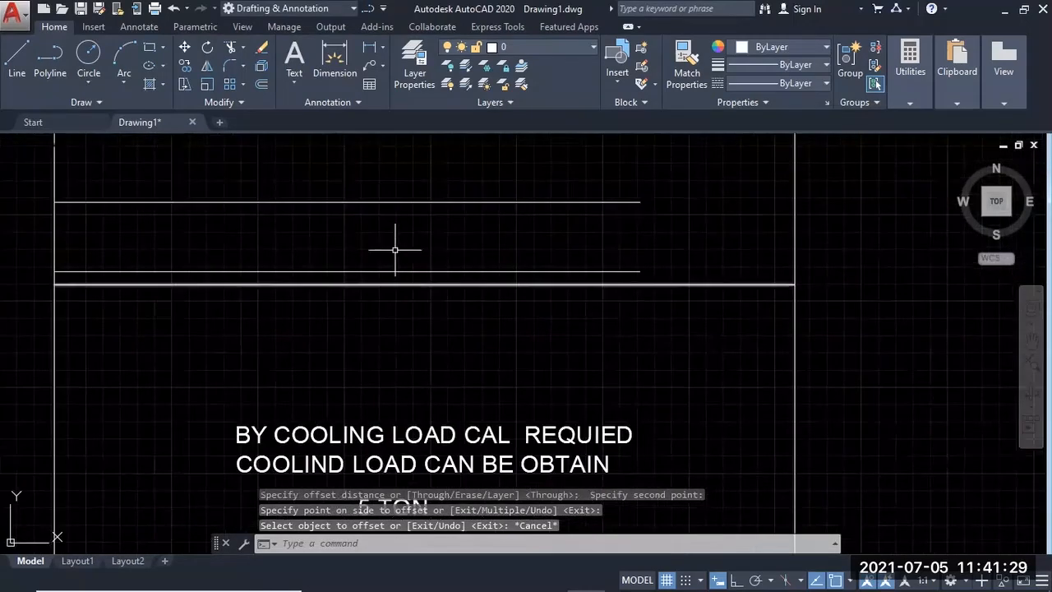
pyautogui.scroll(-2, 384, 360)
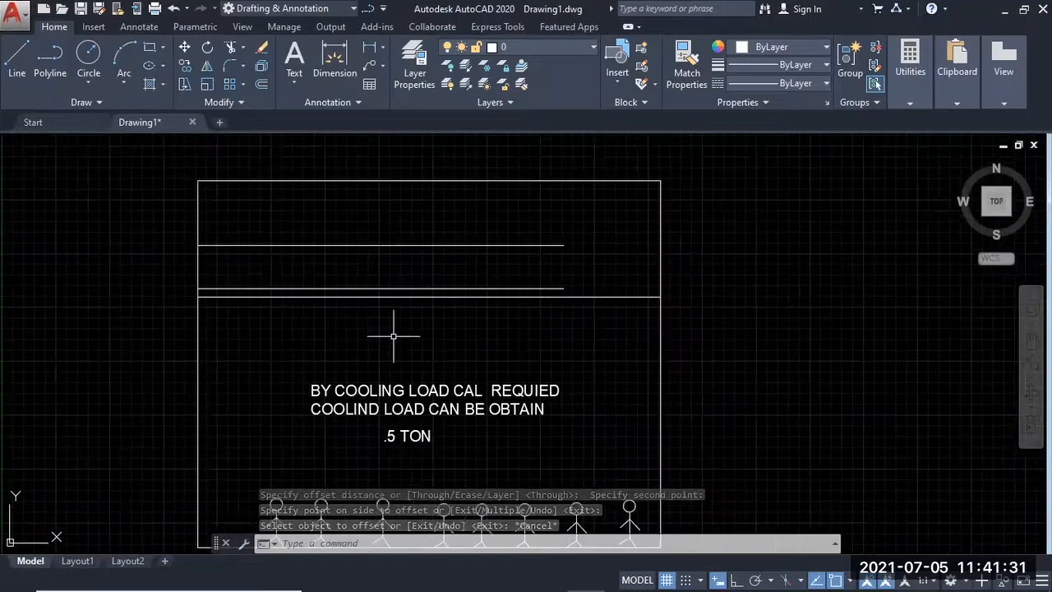
# Try breaking a gap in the ceiling line near its middle, below the parallel pair, and undo the break
pyautogui.write('br')
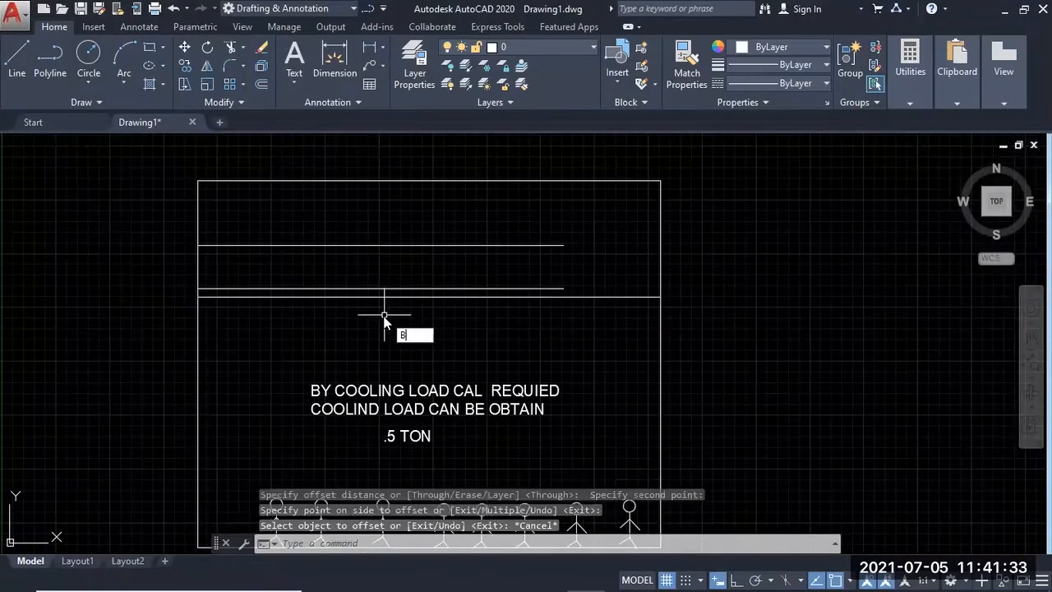
pyautogui.press('Return')
pyautogui.click(369, 295)
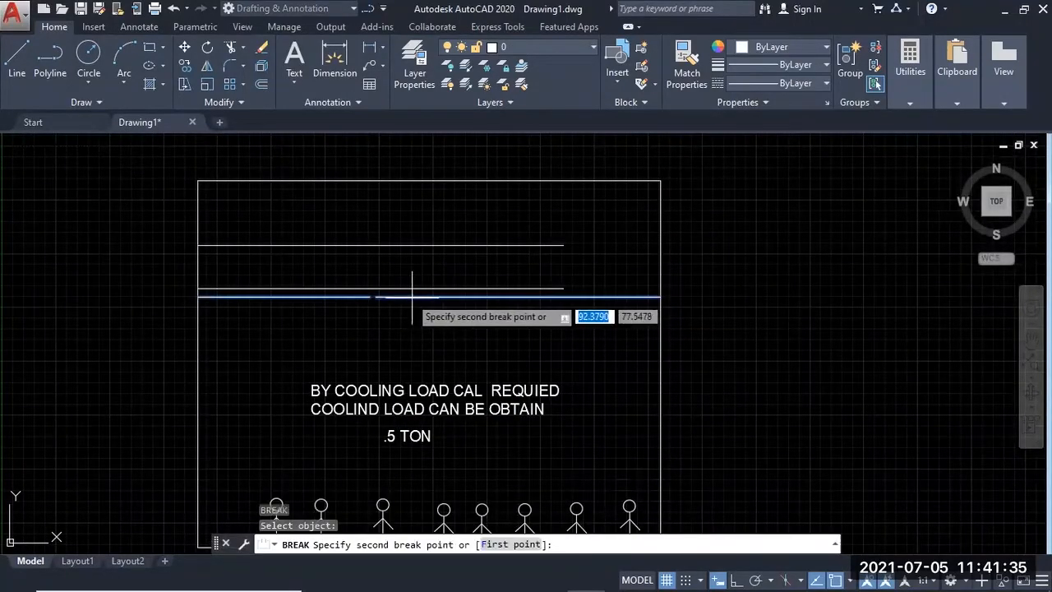
pyautogui.click(428, 297)
pyautogui.moveTo(423, 322); pyautogui.dragTo(421, 325, button='middle')
pyautogui.scroll(2, 397, 308)
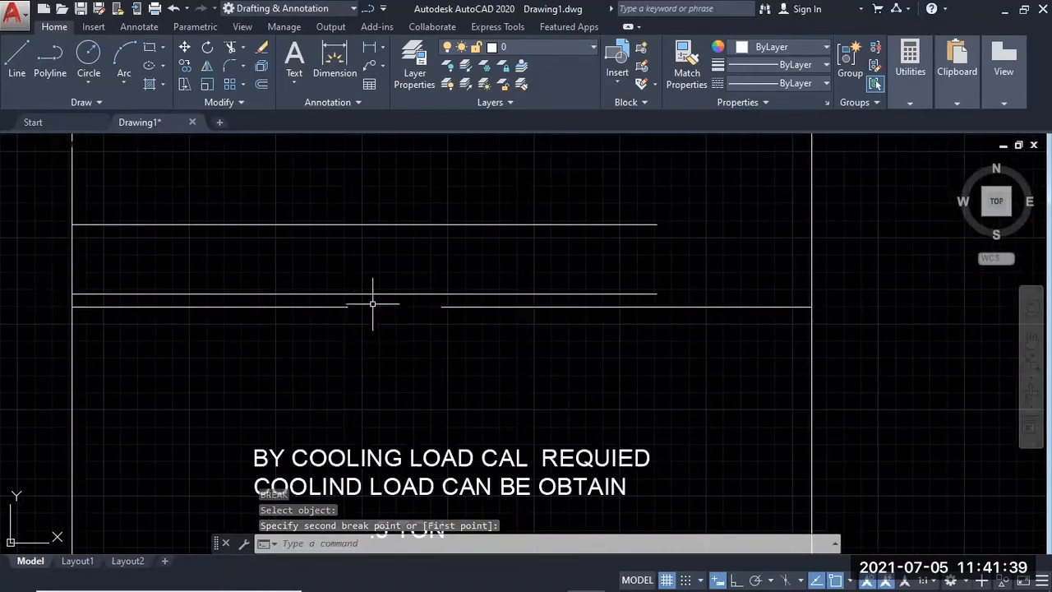
pyautogui.scroll(-2, 398, 336)
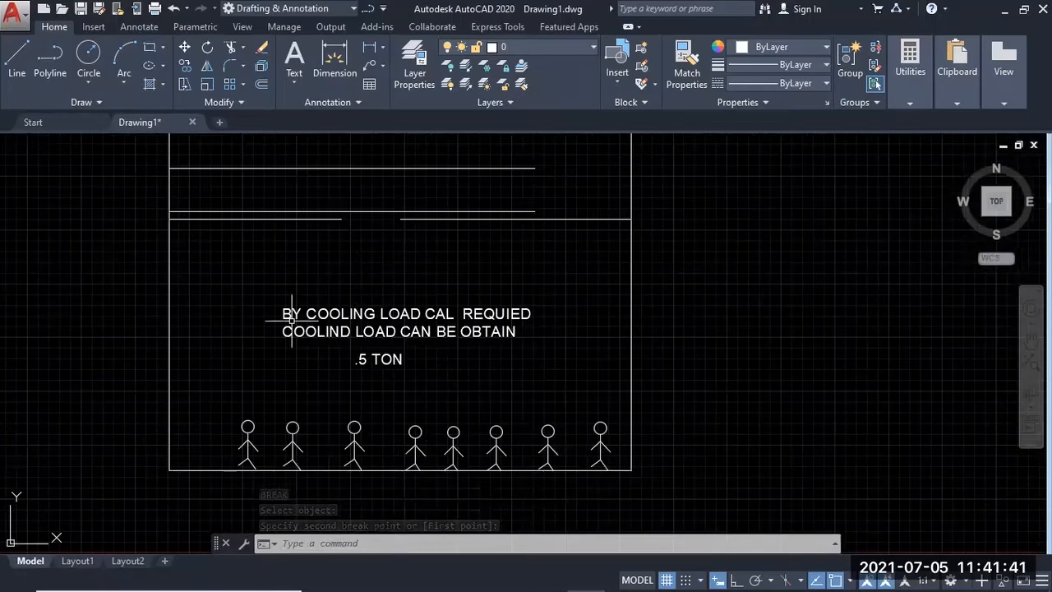
pyautogui.moveTo(370, 267); pyautogui.dragTo(377, 302, button='middle')
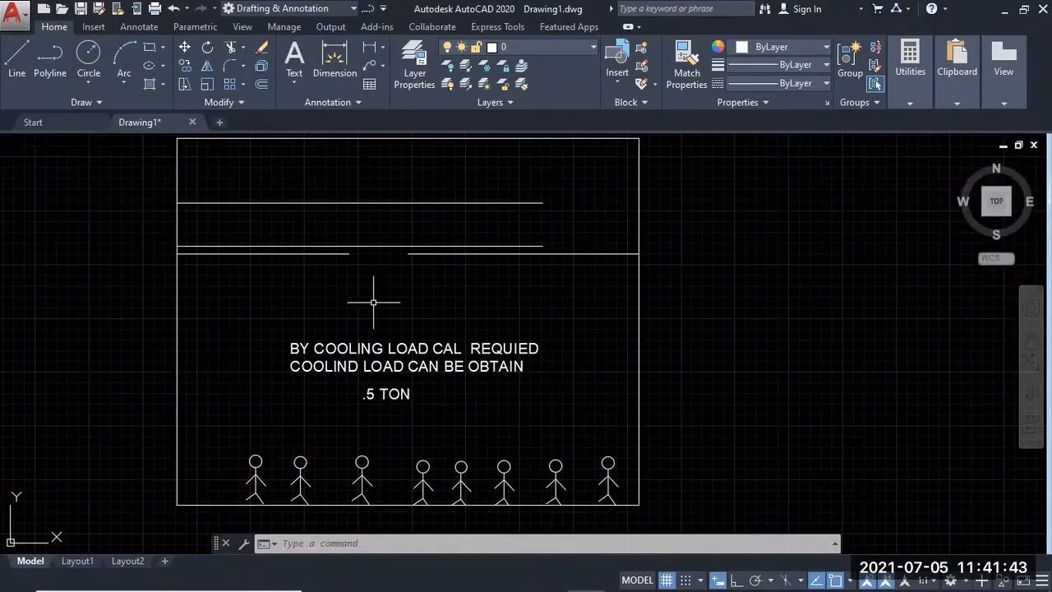
pyautogui.hotkey('ctrl', 'z')
pyautogui.hotkey('ctrl', 'z')
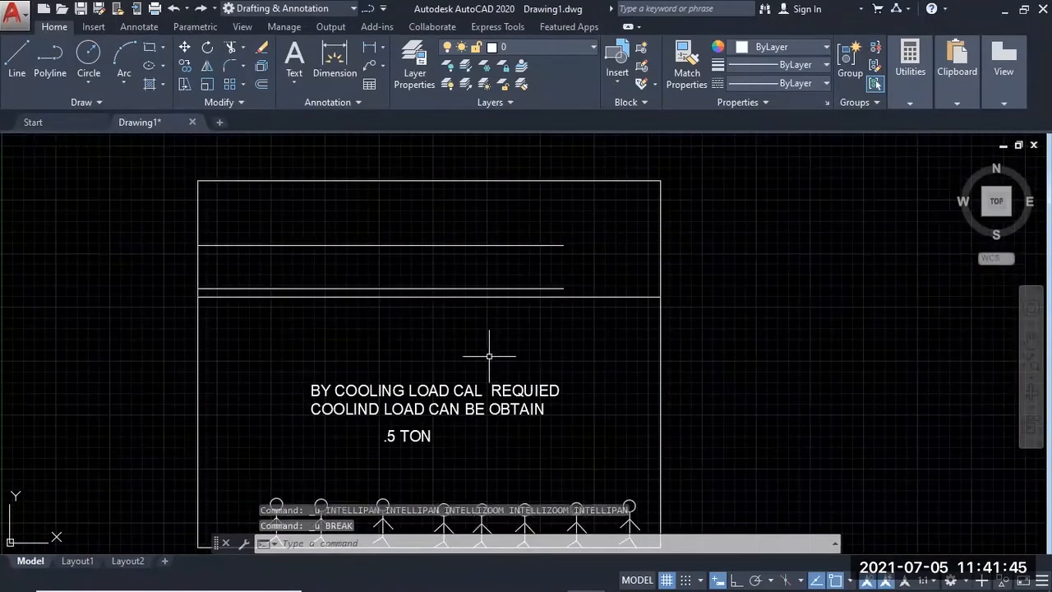
# Copy the two parallel horizontal lines about 18 units straight down, below the ceiling line
pyautogui.click(388, 230)
pyautogui.click(368, 289)
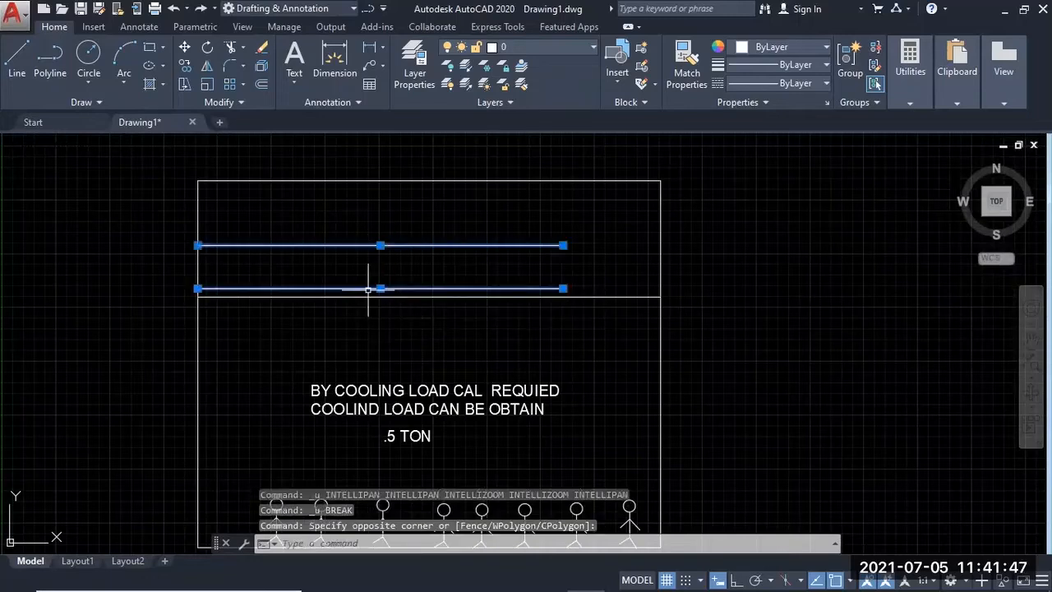
pyautogui.moveTo(427, 341); pyautogui.dragTo(411, 301, button='middle')
pyautogui.write('co')
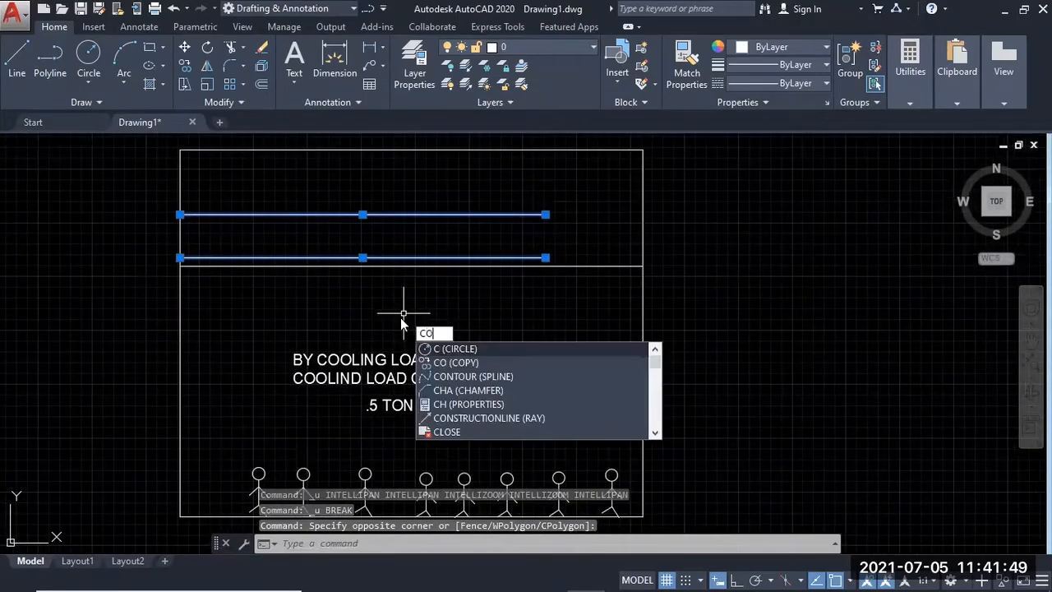
pyautogui.press('Return')
pyautogui.click(363, 216)
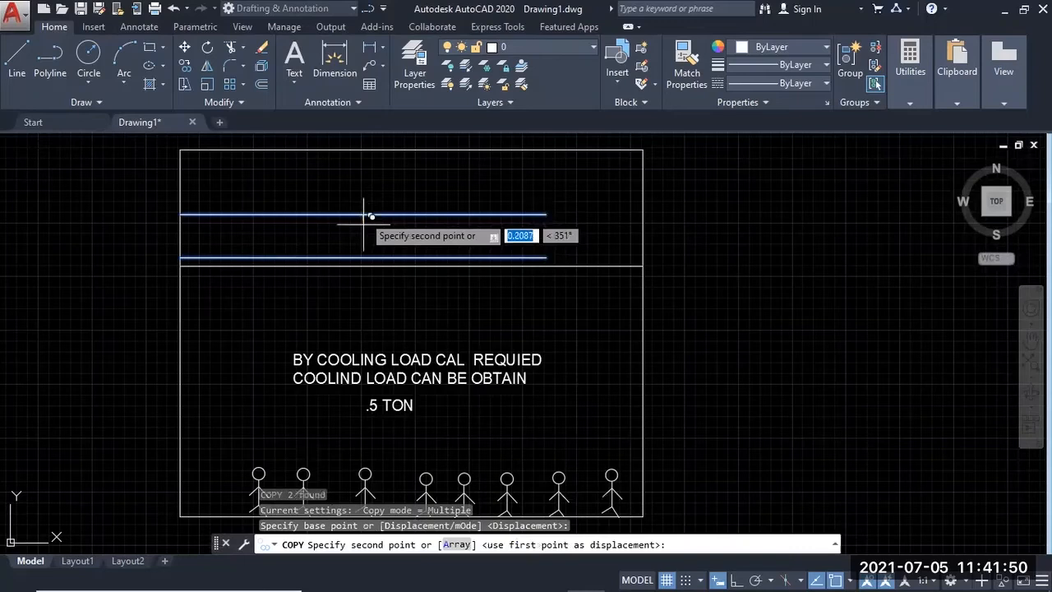
pyautogui.click(358, 295)
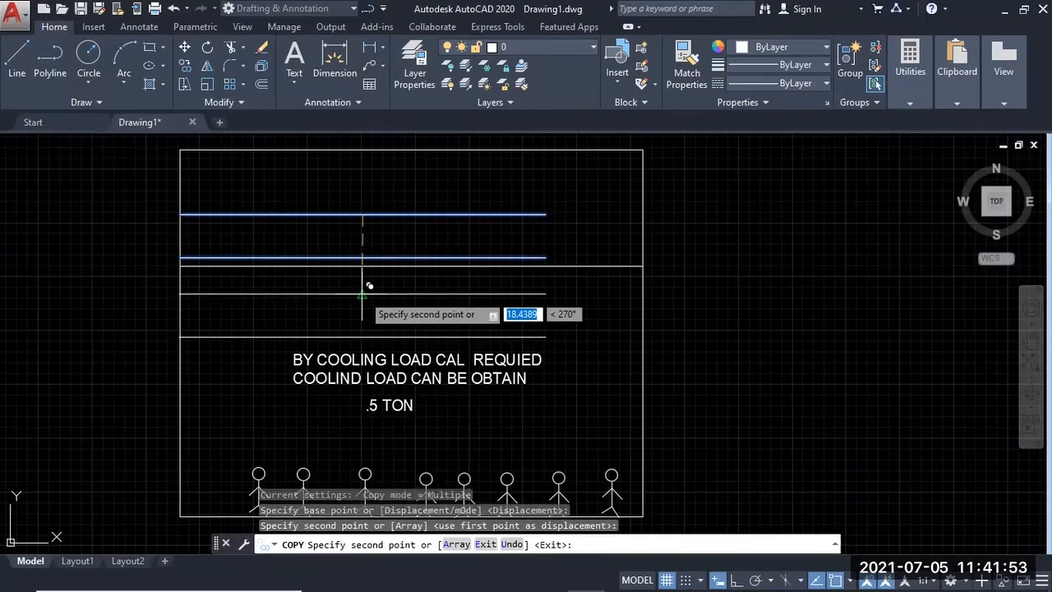
pyautogui.press('Escape')
pyautogui.moveTo(449, 338); pyautogui.dragTo(485, 319, button='middle')
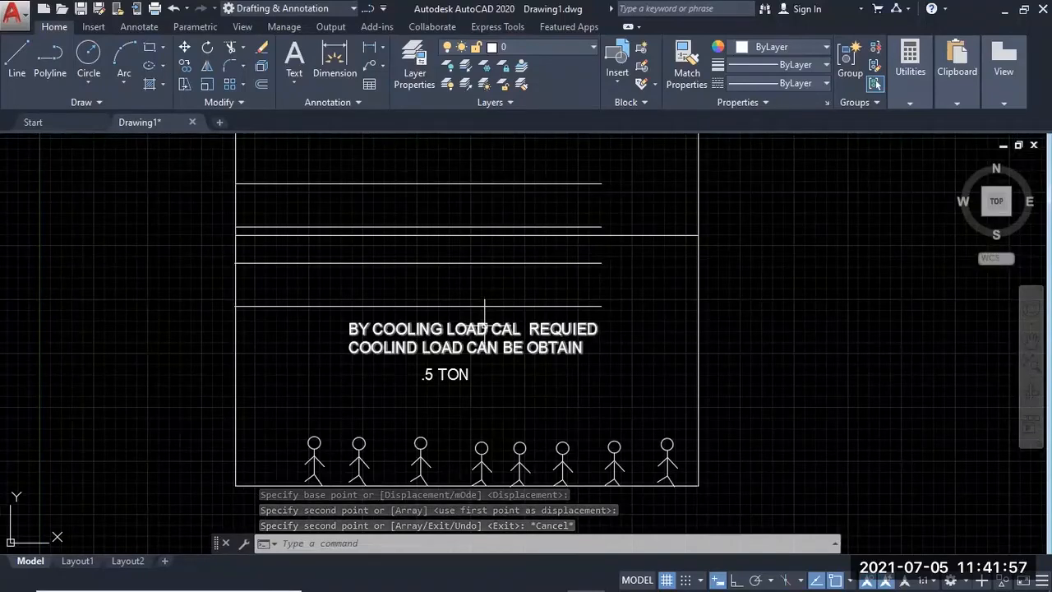
pyautogui.moveTo(403, 270); pyautogui.dragTo(345, 301, button='middle')
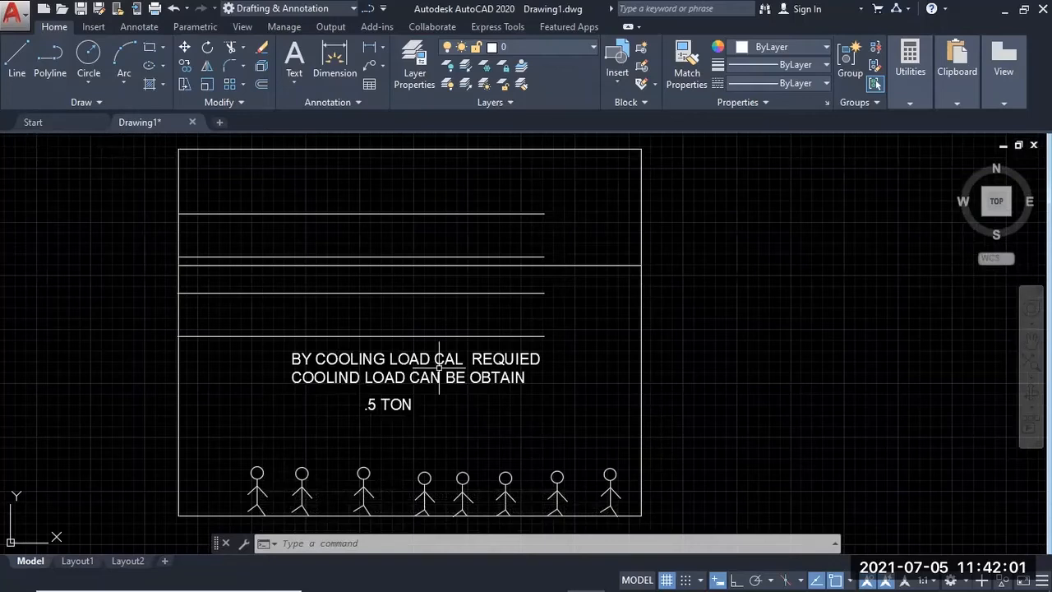
pyautogui.moveTo(488, 400); pyautogui.dragTo(472, 357, button='middle')
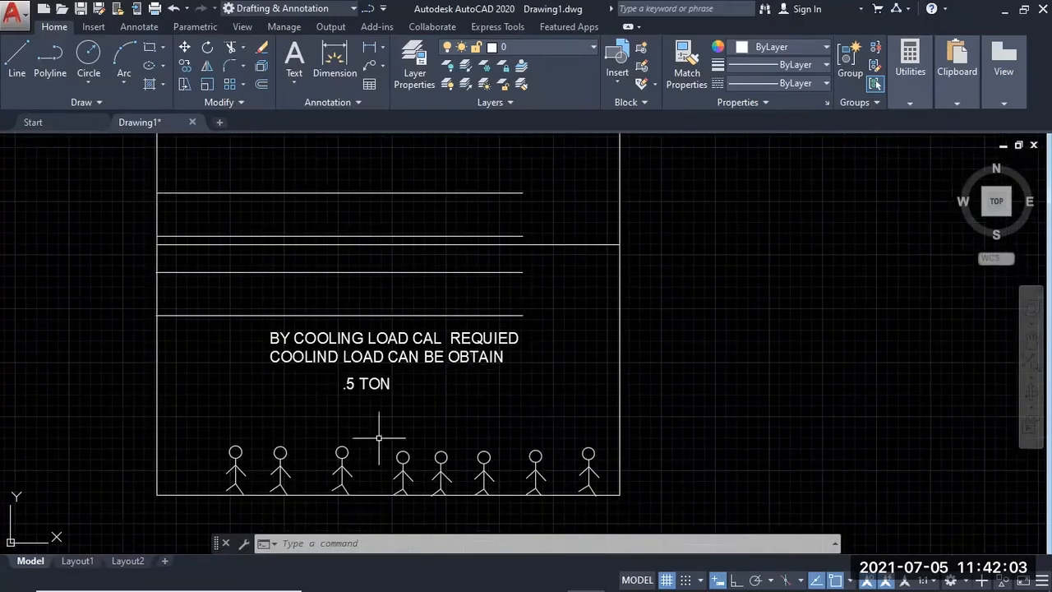
# Delete the copied pair of horizontal lines between the ceiling line and the cooling load note
pyautogui.click(330, 323)
pyautogui.click(294, 257)
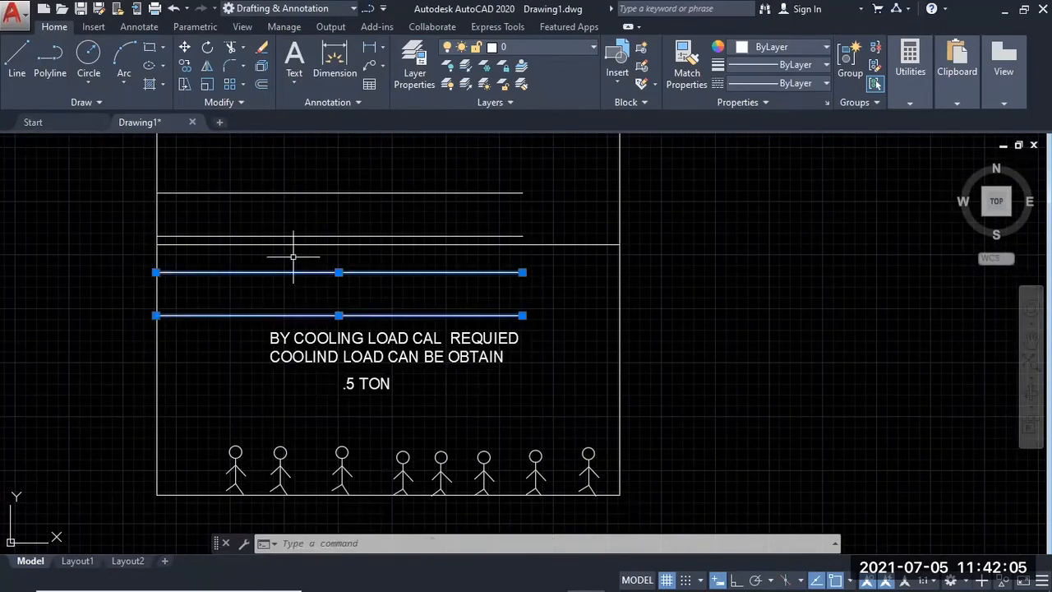
pyautogui.press('Delete')
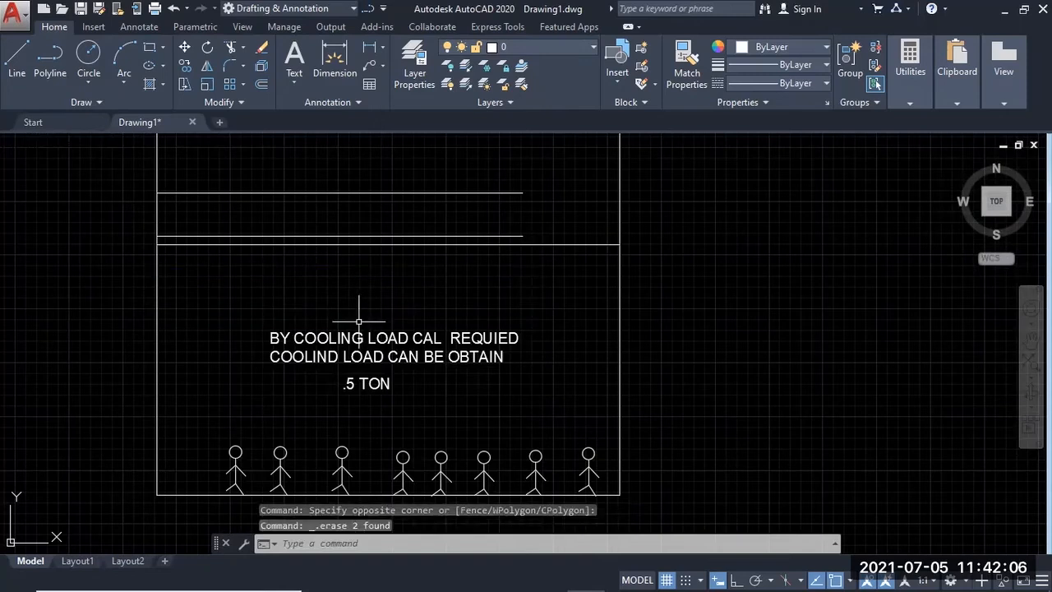
# Change the colour of the full-width ceiling line above the cooling load note to red
pyautogui.click(297, 243)
pyautogui.moveTo(386, 318); pyautogui.dragTo(288, 364, button='middle')
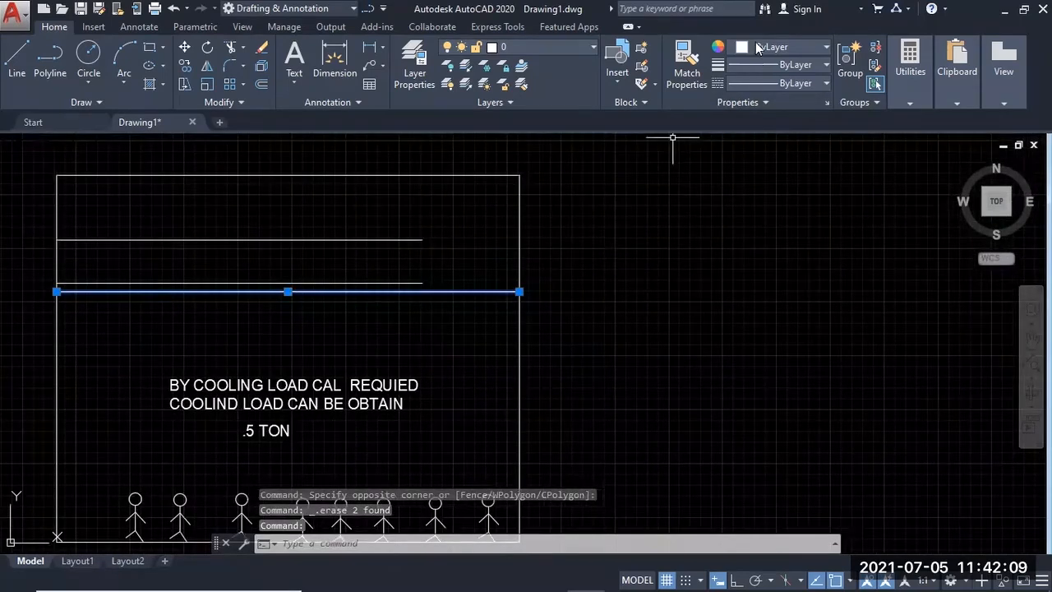
pyautogui.click(758, 48)
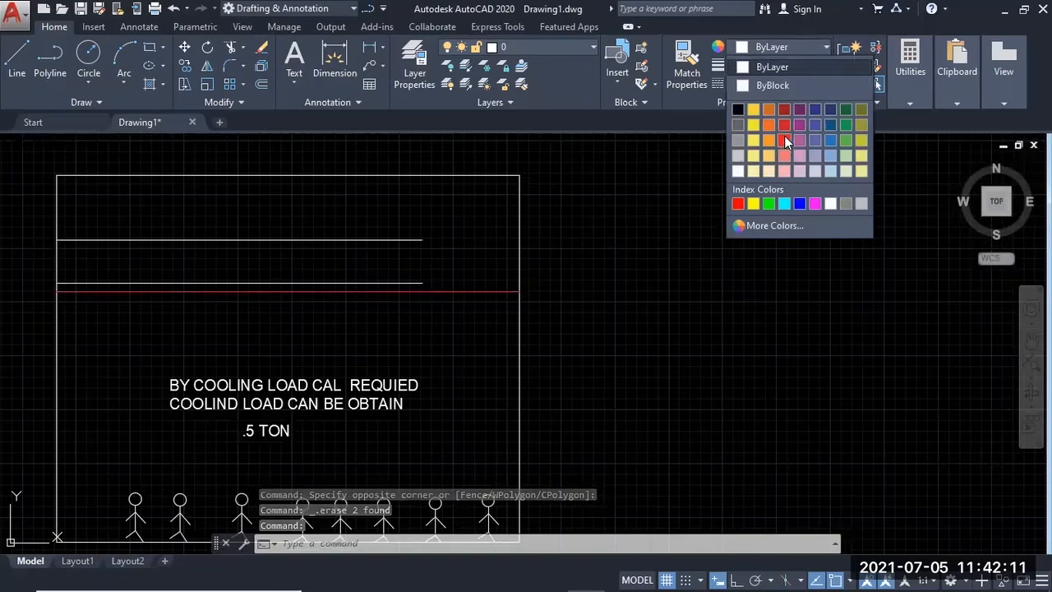
pyautogui.click(785, 135)
pyautogui.press('Escape')
pyautogui.moveTo(624, 323); pyautogui.dragTo(677, 278, button='middle')
pyautogui.moveTo(258, 293); pyautogui.dragTo(290, 331, button='middle')
pyautogui.moveTo(442, 337)
pyautogui.mouseDown(button='middle')
pyautogui.moveTo(439, 323)
pyautogui.moveTo(461, 371)
pyautogui.mouseUp(button='middle')
pyautogui.scroll(-2, 455, 354)
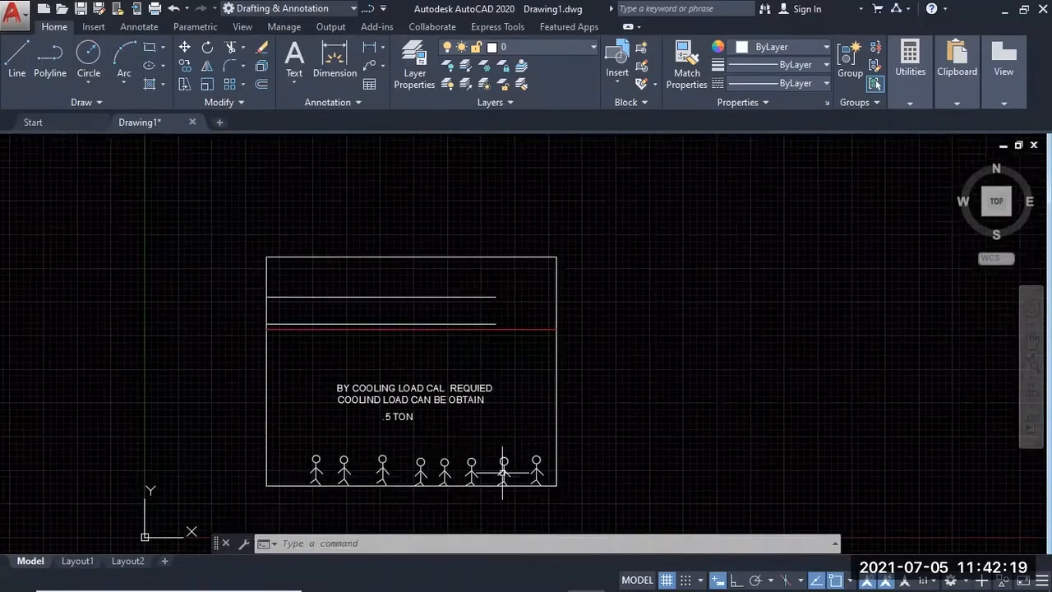
# Copy the room outline and its row of people upward, from the lower-right corner to the upper-right corner, stacking a second storey
pyautogui.click(580, 491)
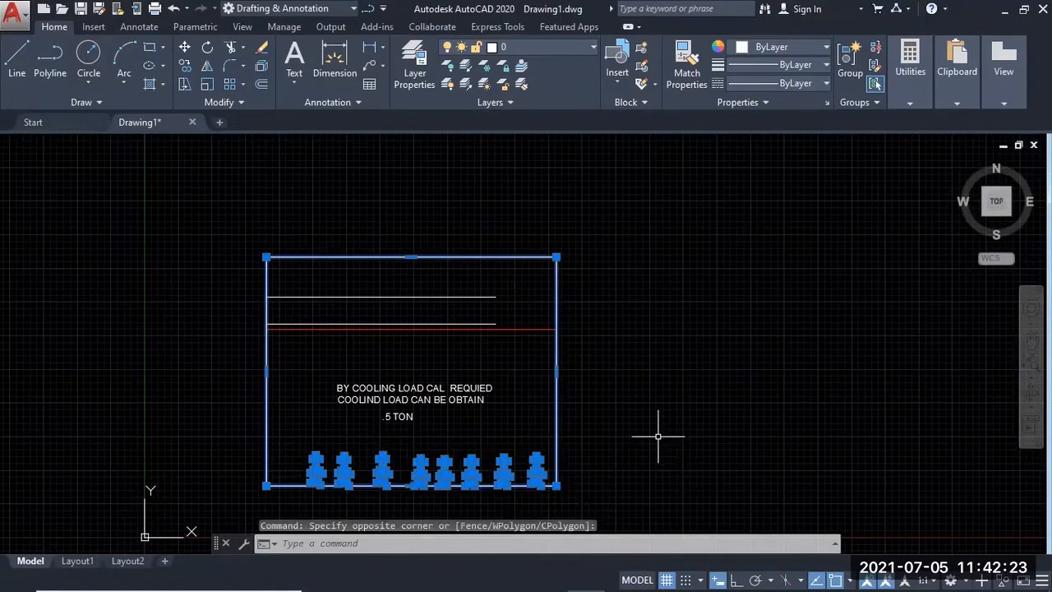
pyautogui.write('O')
pyautogui.press('Return')
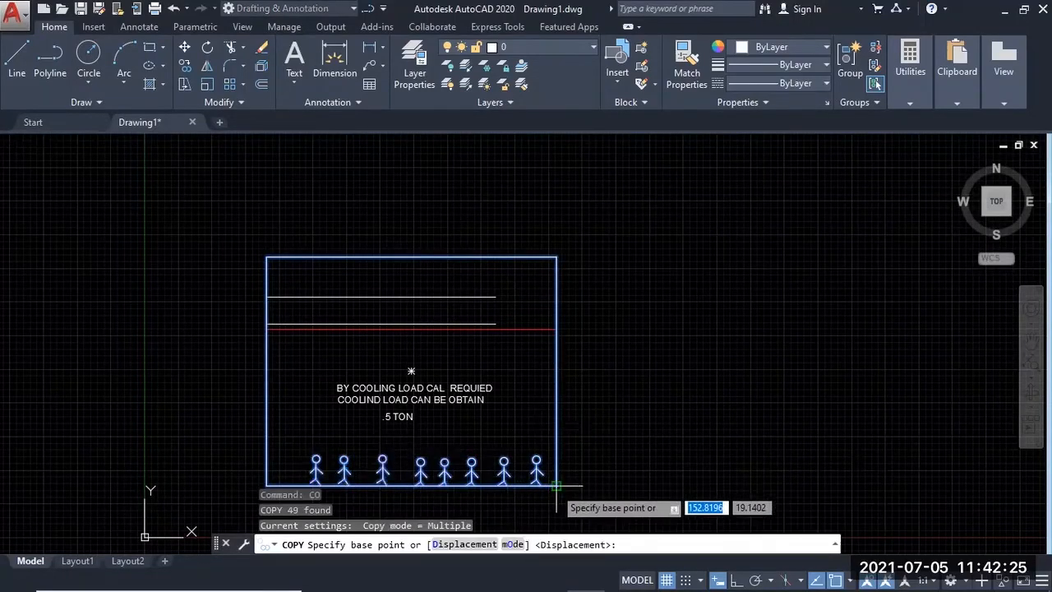
pyautogui.click(556, 486)
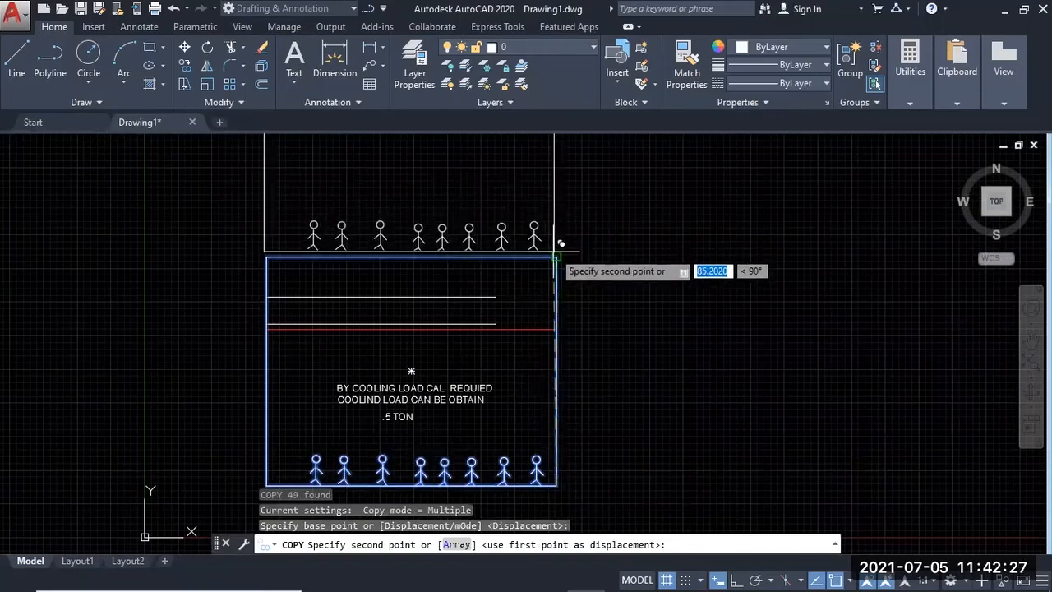
pyautogui.click(557, 256)
pyautogui.press('Escape')
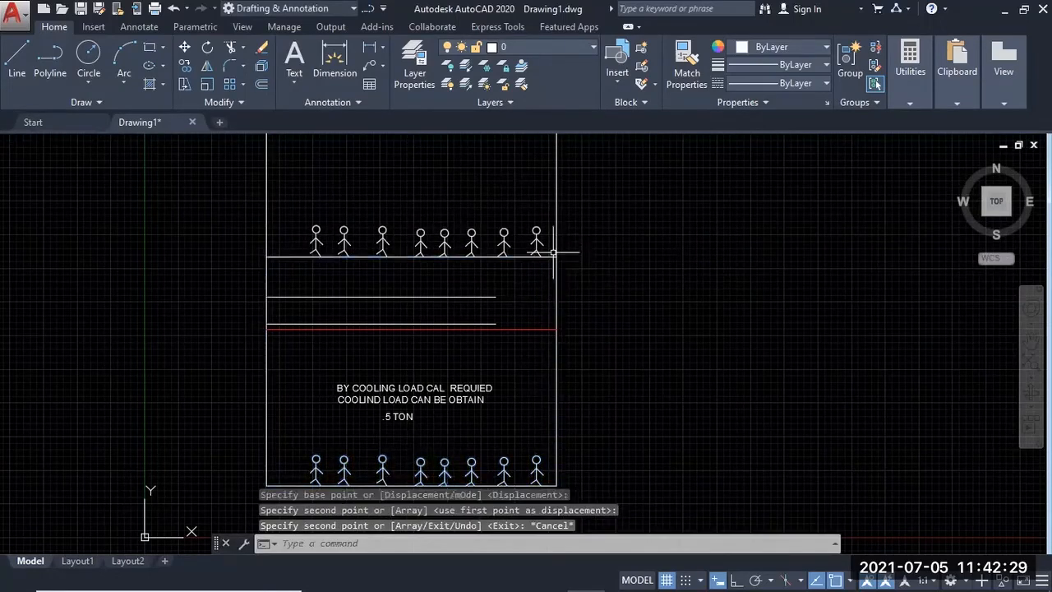
pyautogui.moveTo(543, 258); pyautogui.dragTo(510, 341, button='middle')
pyautogui.scroll(-4, 508, 364)
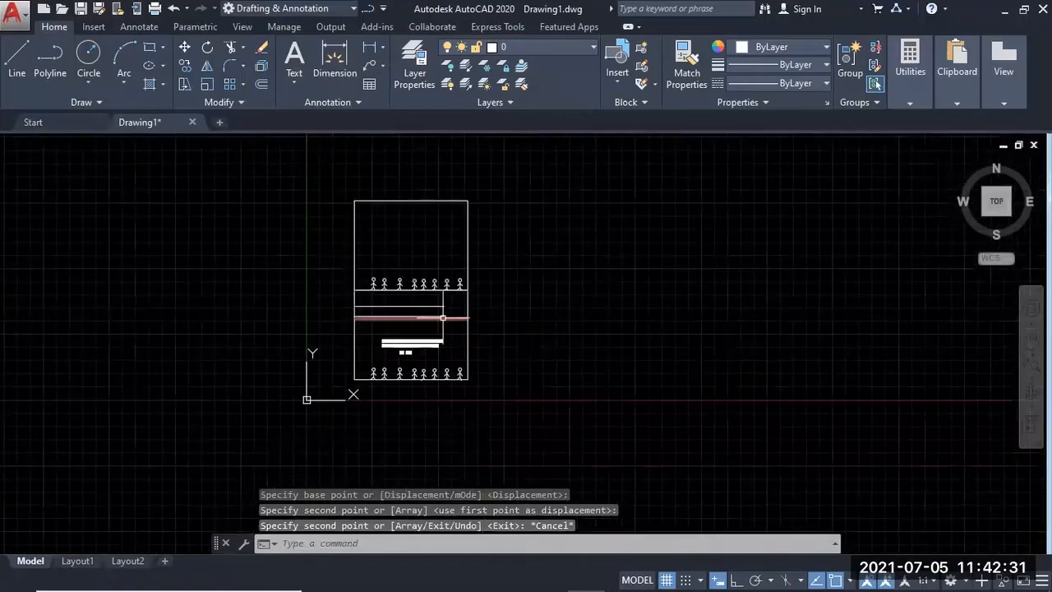
# Add a vertical linear dimension from the floor line between the storeys down to the red ceiling line, placed outside the right wall
pyautogui.scroll(2, 447, 328)
pyautogui.moveTo(482, 301); pyautogui.dragTo(453, 311, button='middle')
pyautogui.scroll(2, 452, 306)
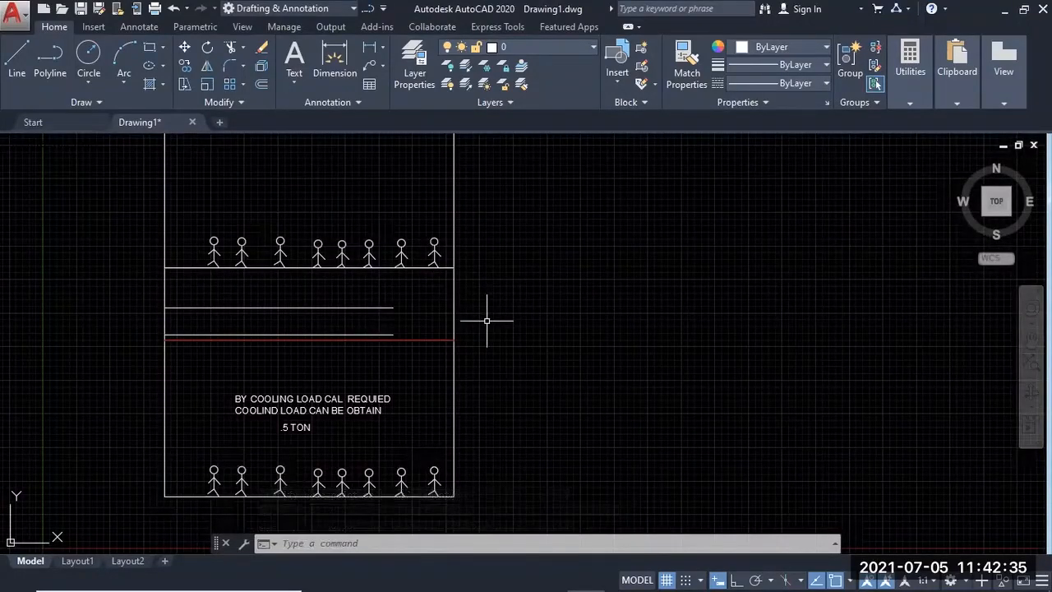
pyautogui.write('dli')
pyautogui.press('Return')
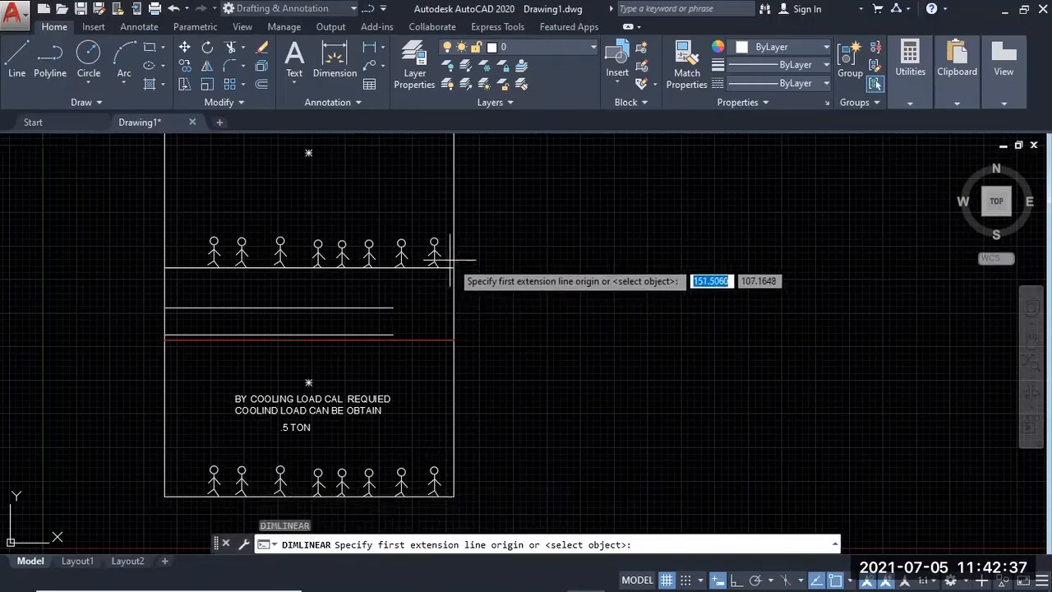
pyautogui.click(456, 266)
pyautogui.click(459, 339)
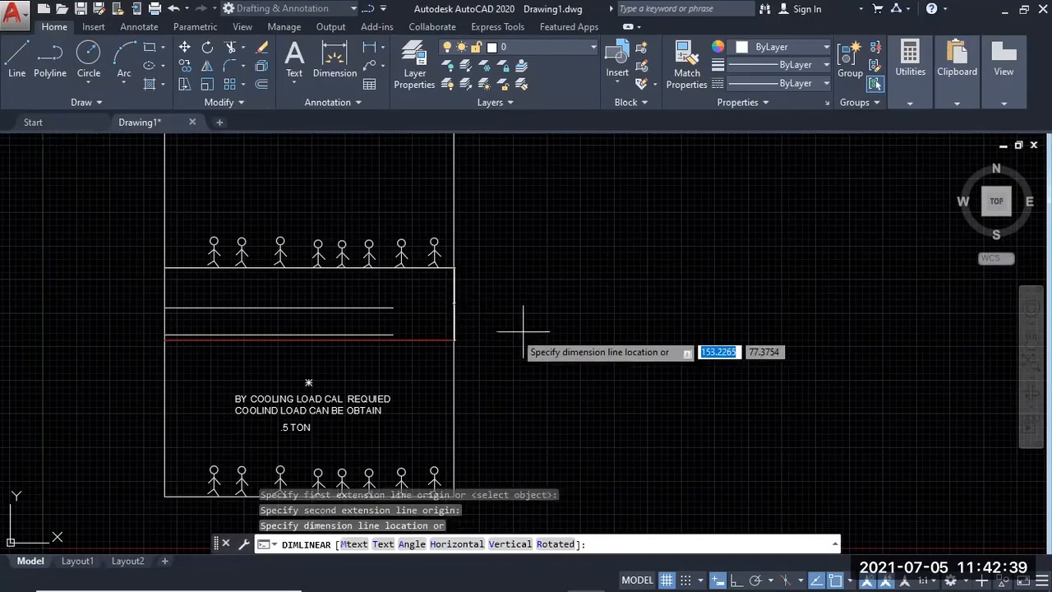
pyautogui.click(567, 329)
pyautogui.scroll(2, 543, 301)
pyautogui.moveTo(629, 338); pyautogui.dragTo(764, 274, button='middle')
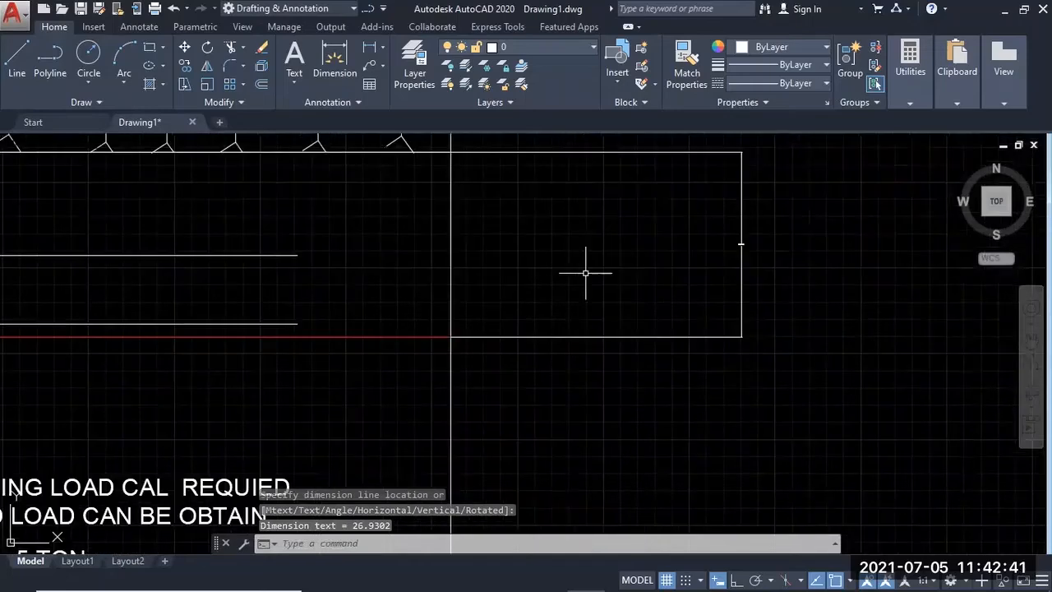
pyautogui.scroll(-1, 585, 274)
pyautogui.moveTo(591, 278); pyautogui.dragTo(638, 277, button='middle')
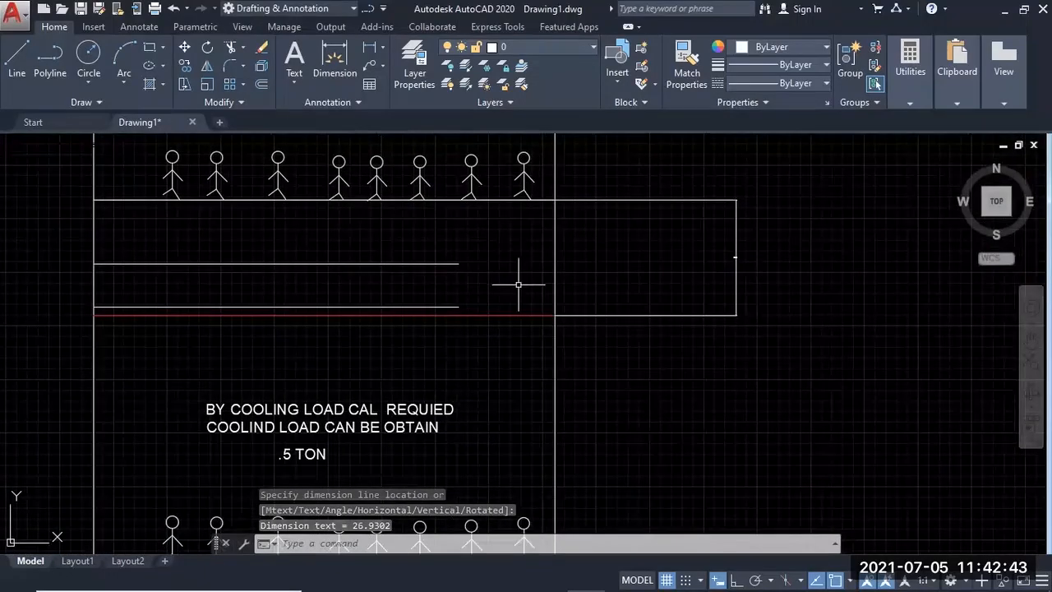